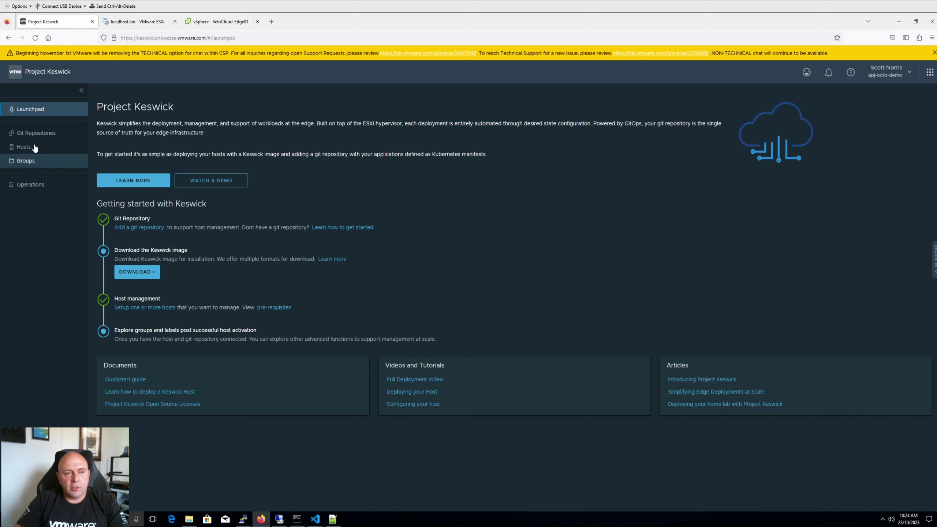
Step: View the three registered Git repositories, all on main, with their host counts
click(34, 133)
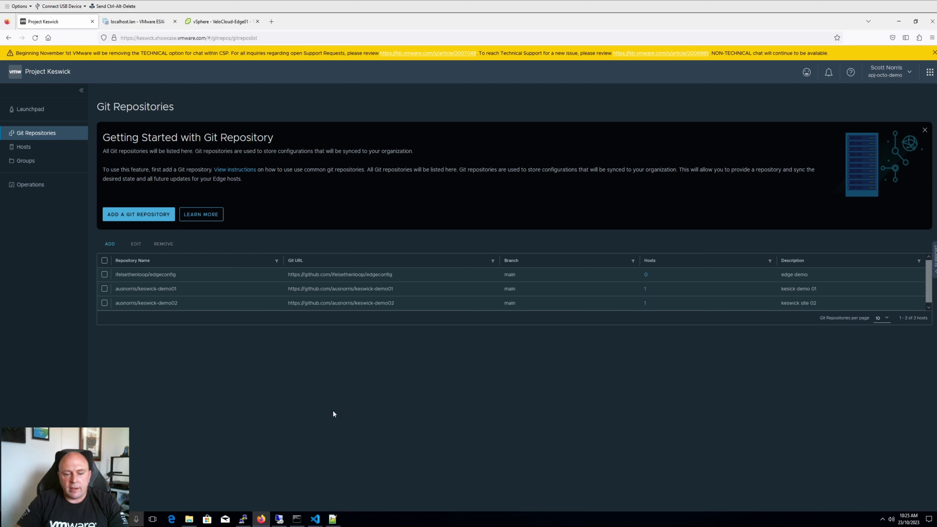
mouse_move(334, 522)
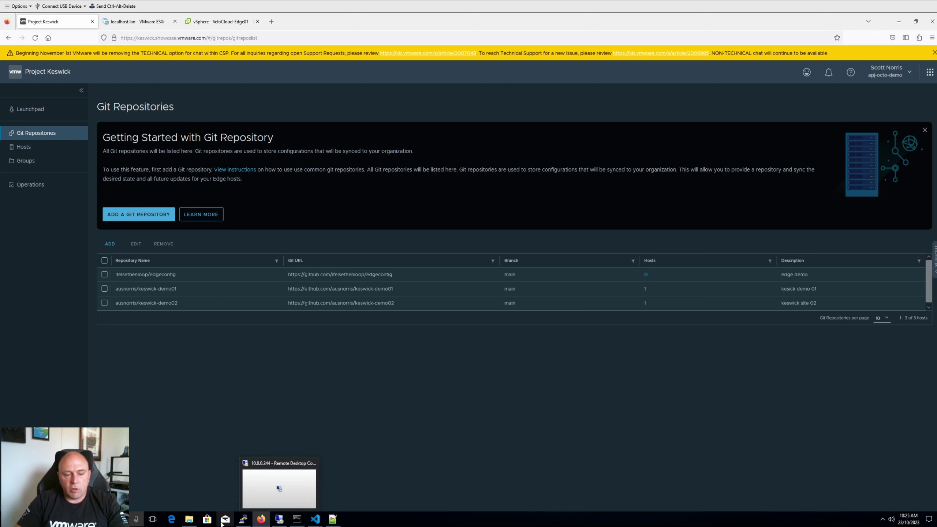
Step: Open KS.CFG from the KESWICK (G:) drive in Notepad++ for editing
click(192, 522)
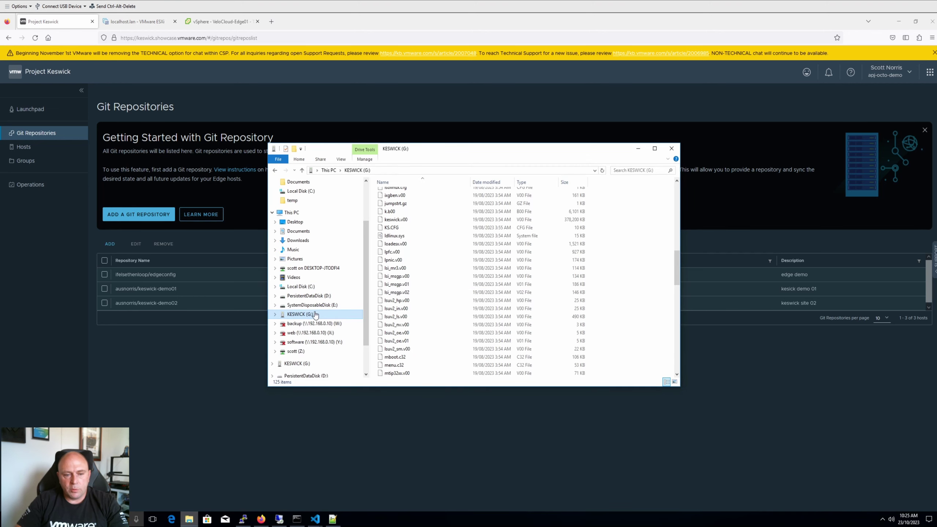
right_click(403, 230)
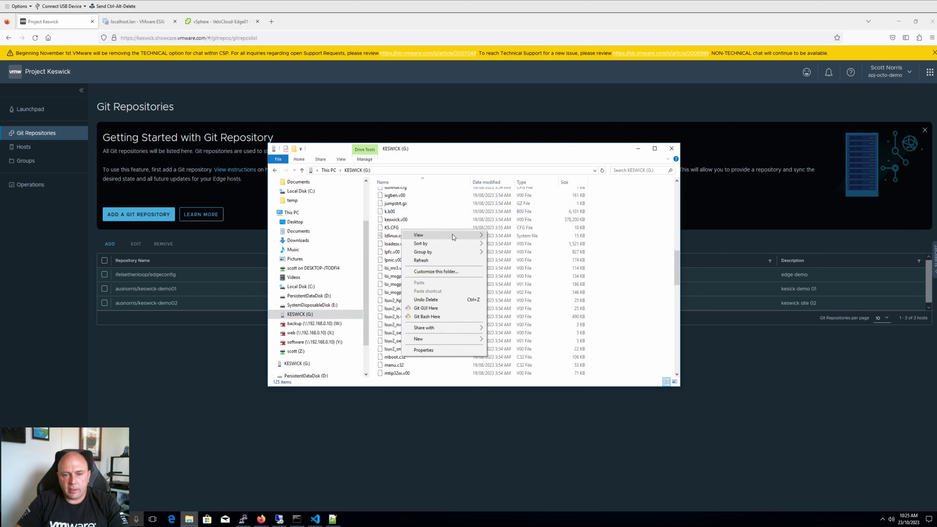
right_click(392, 230)
click(435, 262)
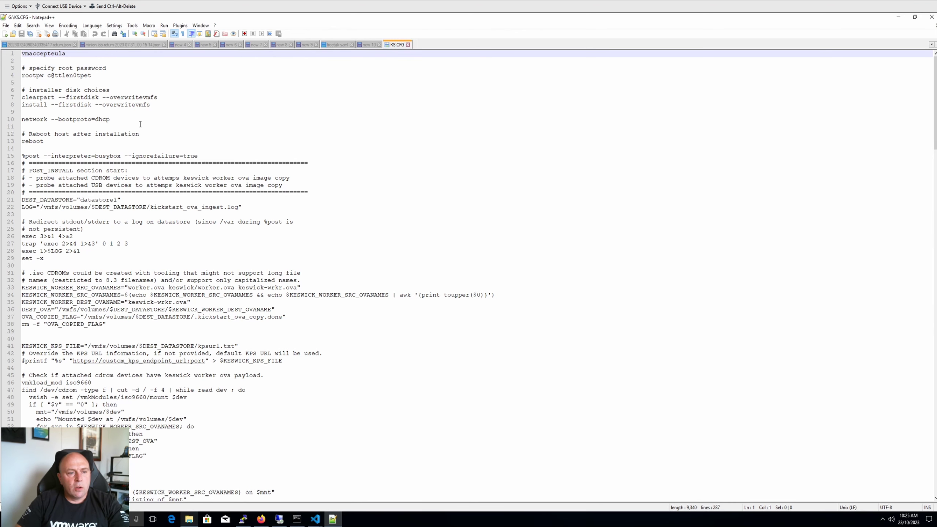
Step: Scroll KS.CFG down to the worker VM class (4 CPUs, 6Gi) and nginx deployment samples
scroll(140, 126, down, 2)
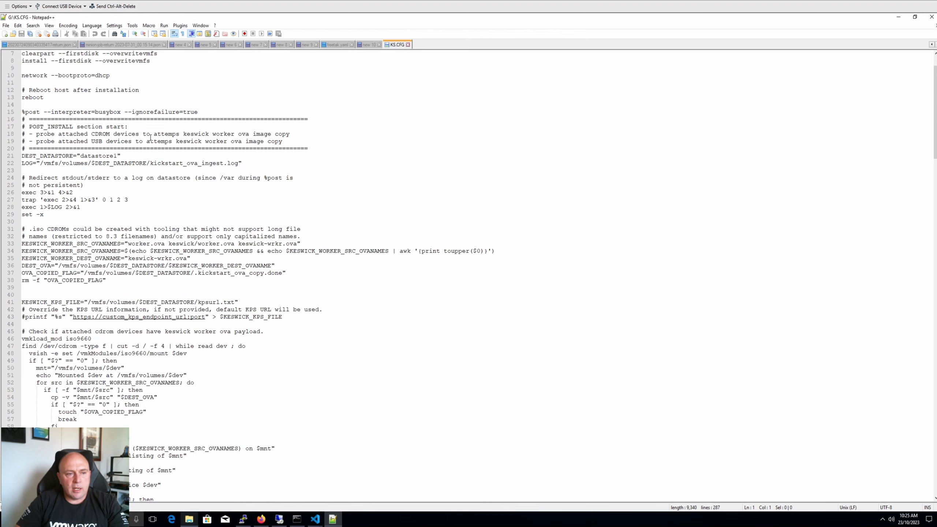
scroll(113, 174, down, 1)
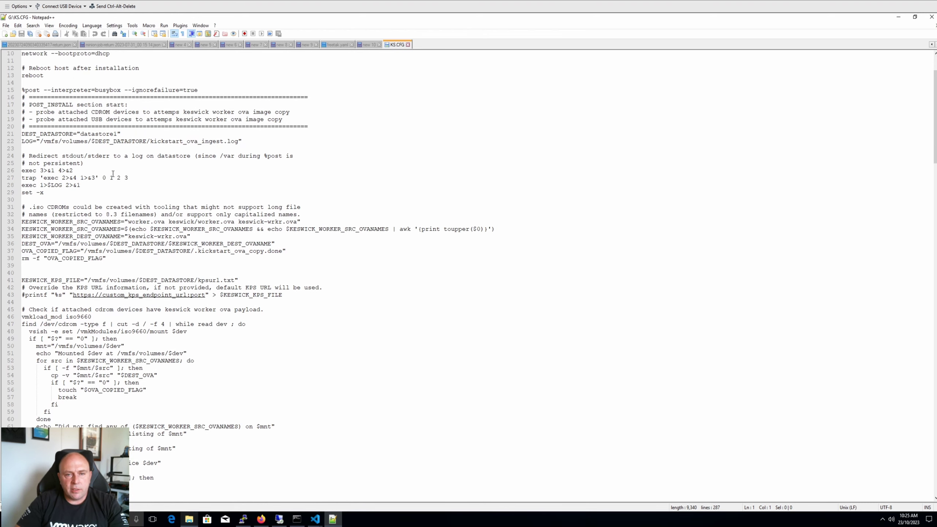
scroll(113, 174, down, 2)
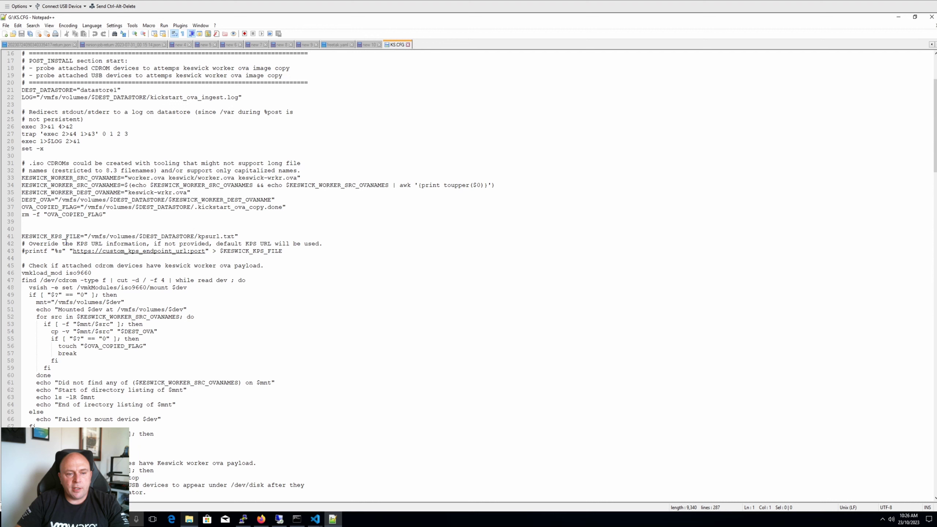
scroll(81, 242, down, 3)
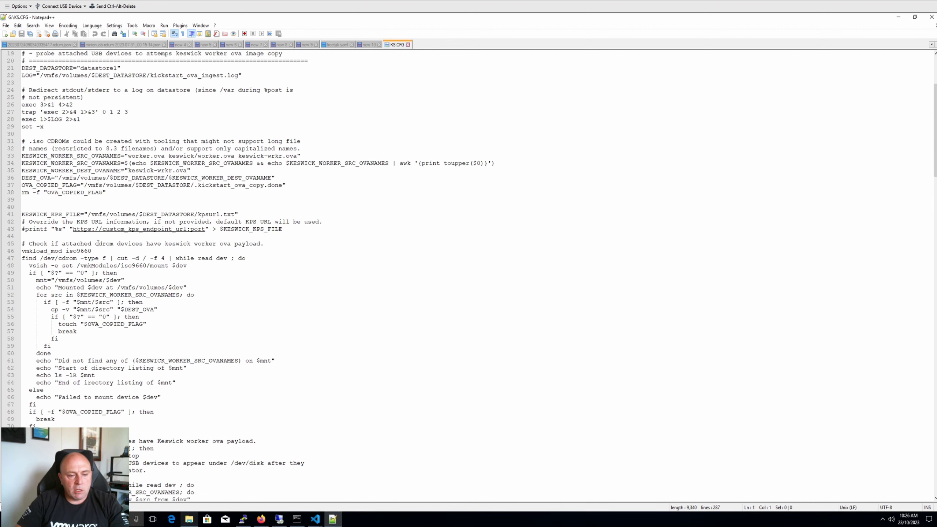
scroll(111, 250, down, 2)
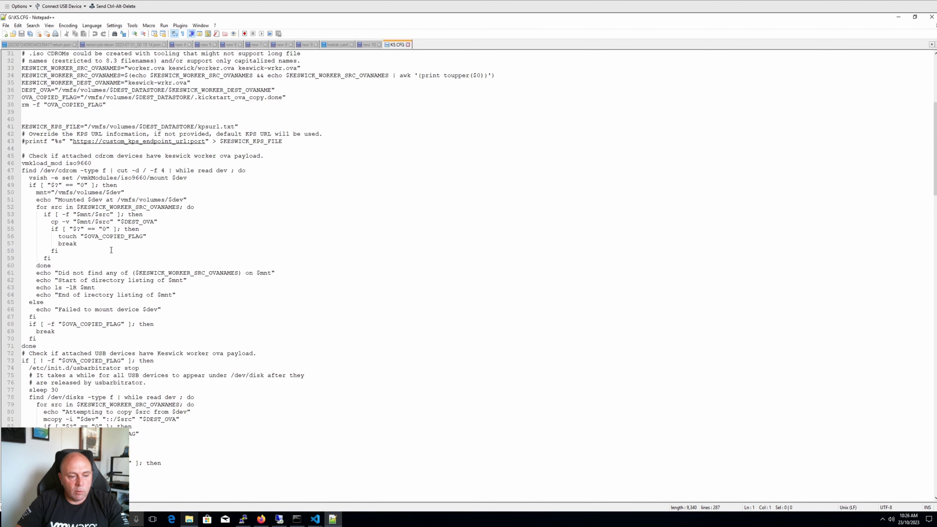
scroll(111, 250, down, 10)
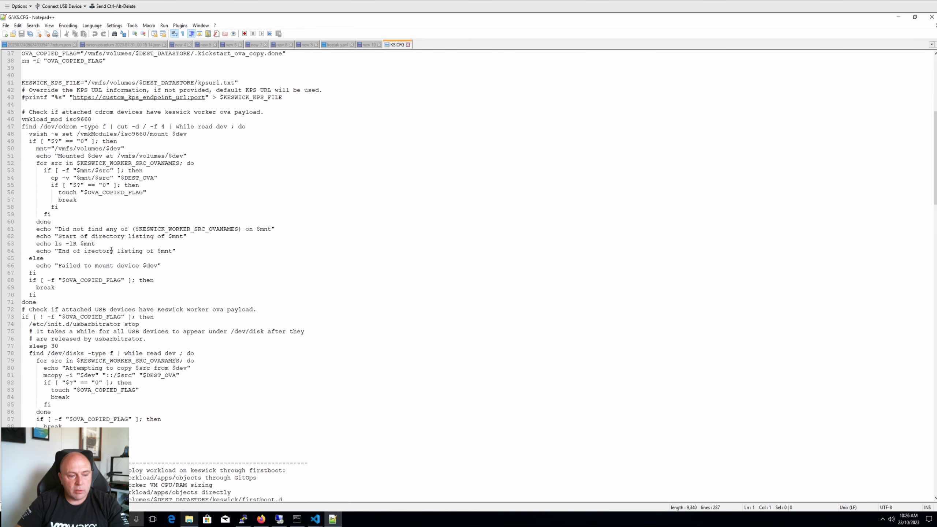
scroll(111, 250, down, 5)
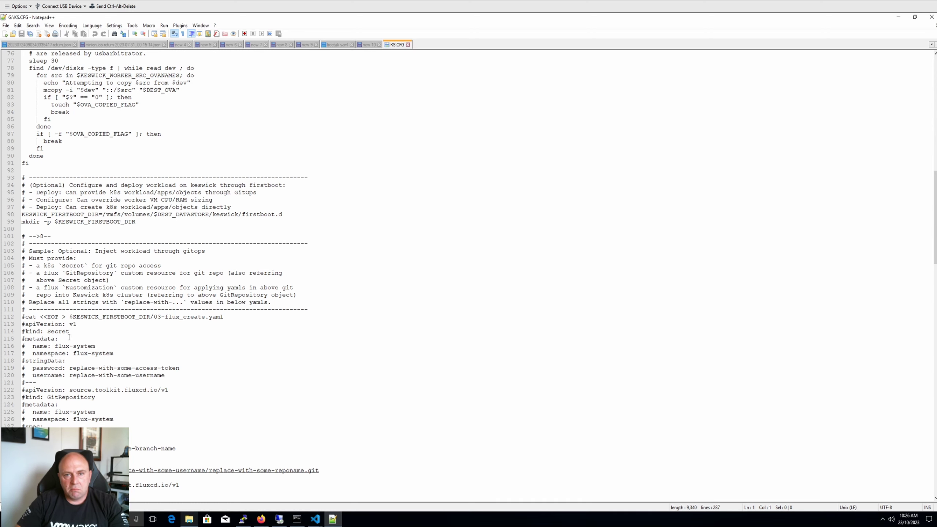
scroll(64, 343, down, 2)
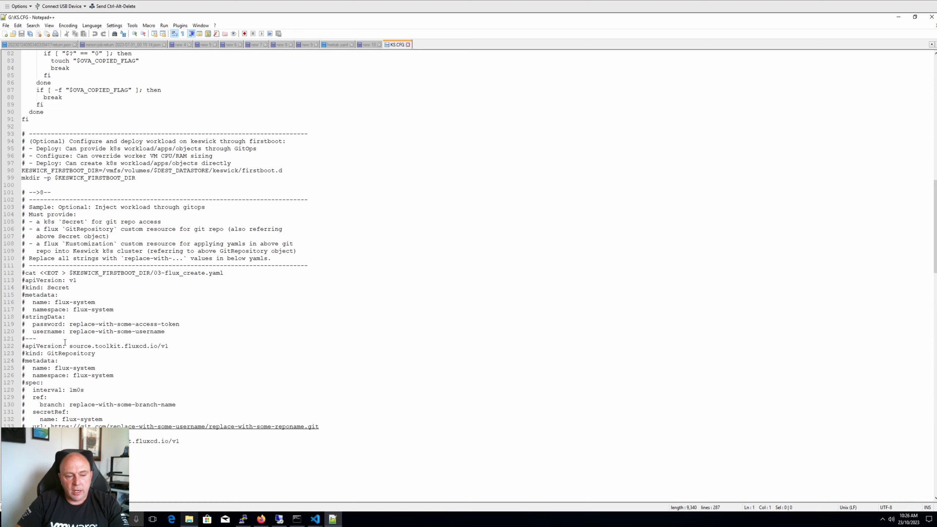
scroll(65, 343, down, 6)
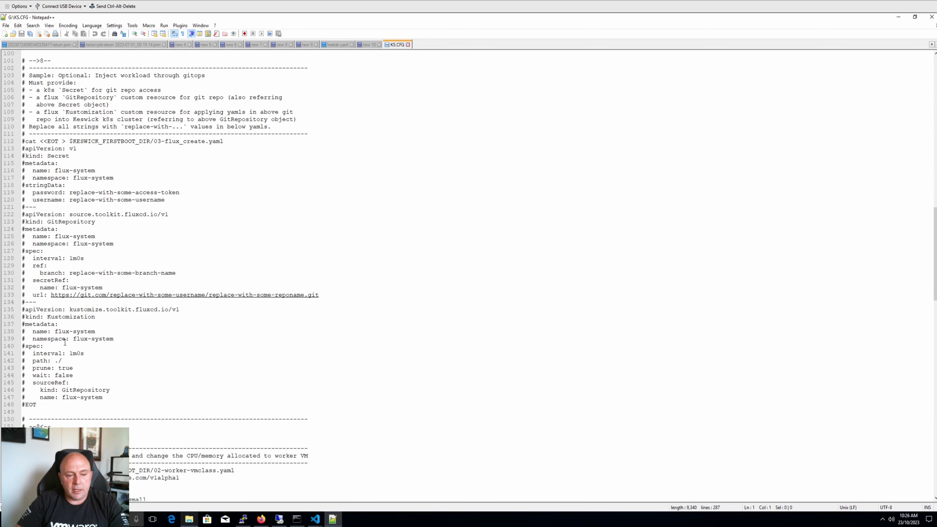
scroll(66, 334, down, 5)
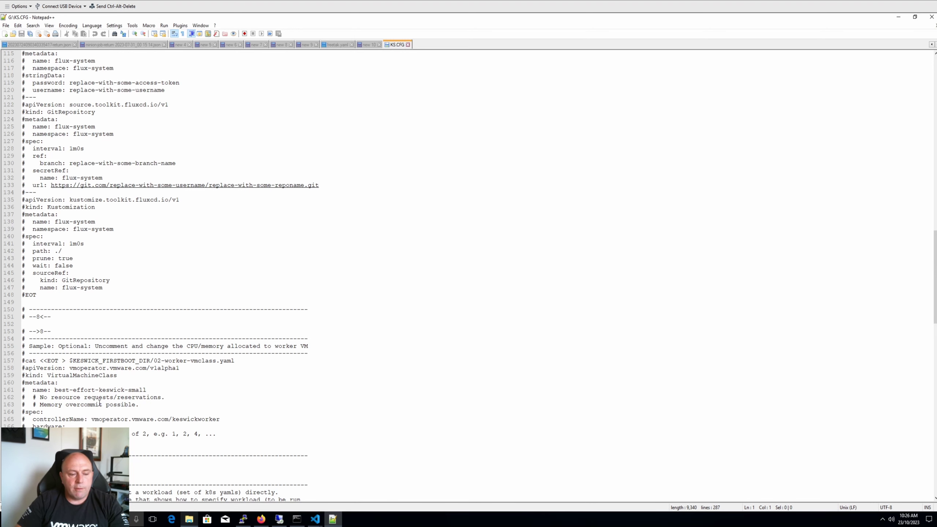
scroll(99, 403, down, 2)
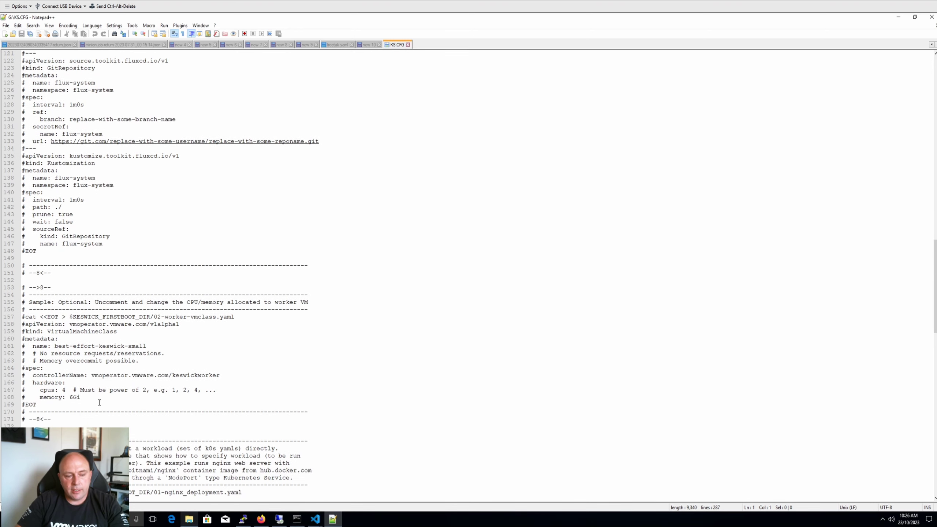
scroll(100, 403, down, 2)
scroll(99, 402, down, 4)
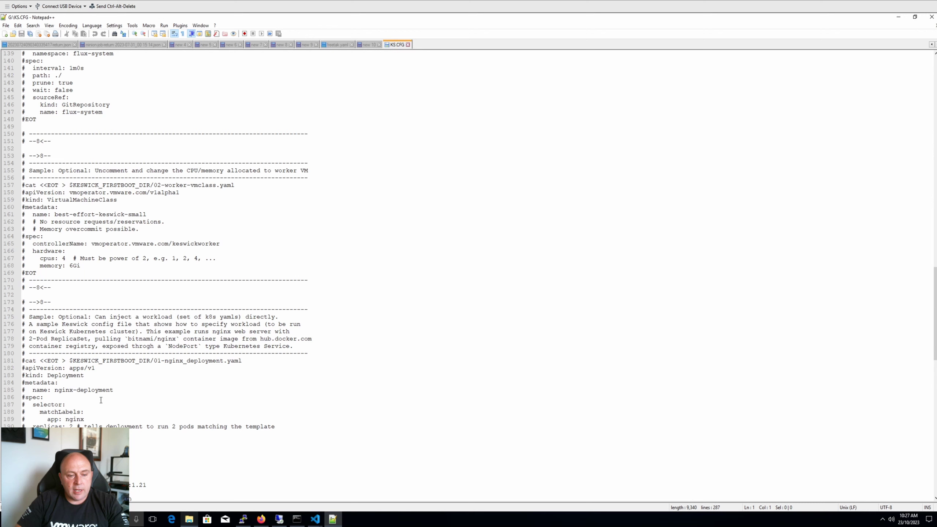
scroll(101, 397, down, 3)
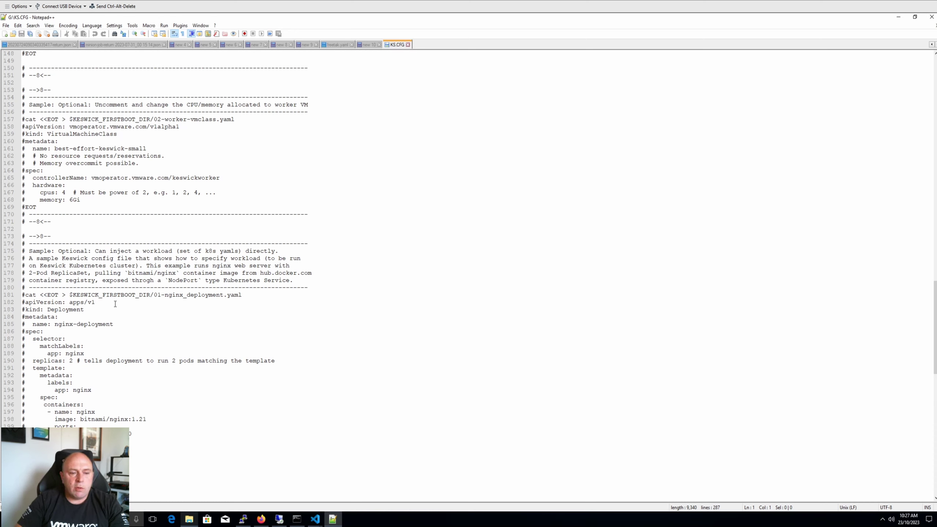
Step: Highlight the nginx_deployment.yaml file name in the line that writes the deployment
drag(250, 295, 113, 288)
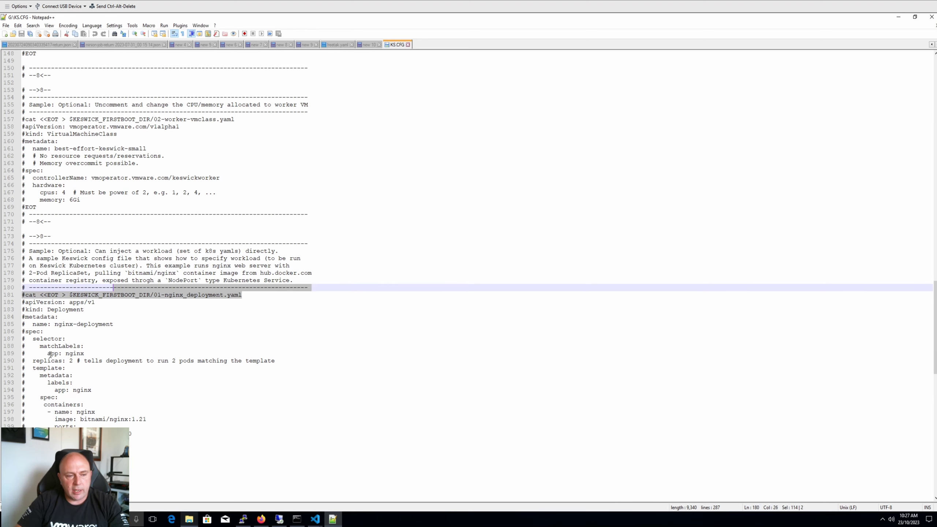
click(59, 301)
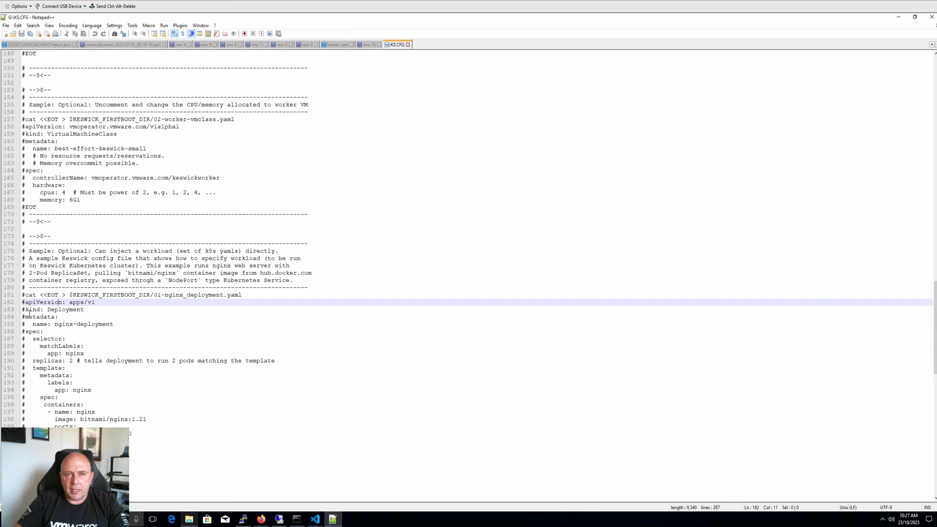
drag(244, 294, 163, 295)
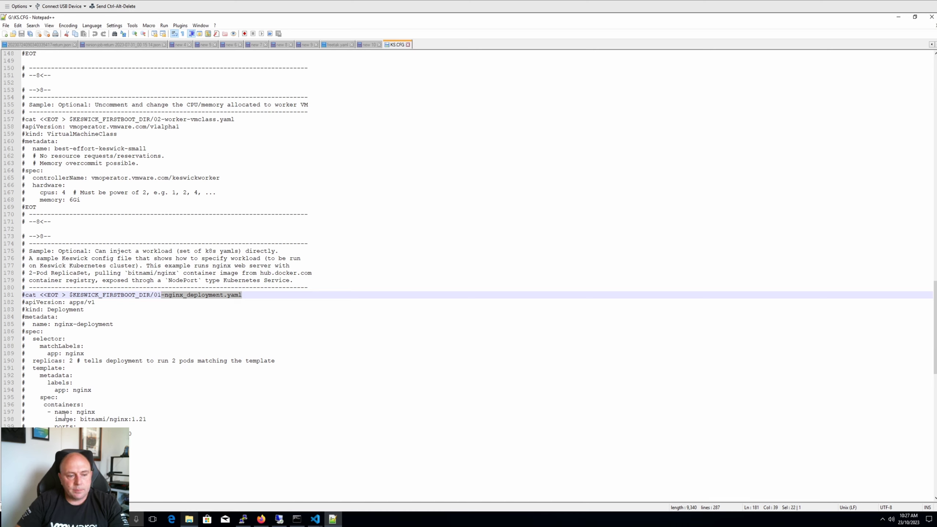
Step: Scroll to the ESXi NTP HostConfiguration sample, then return to Project Keswick in Firefox
scroll(99, 412, down, 5)
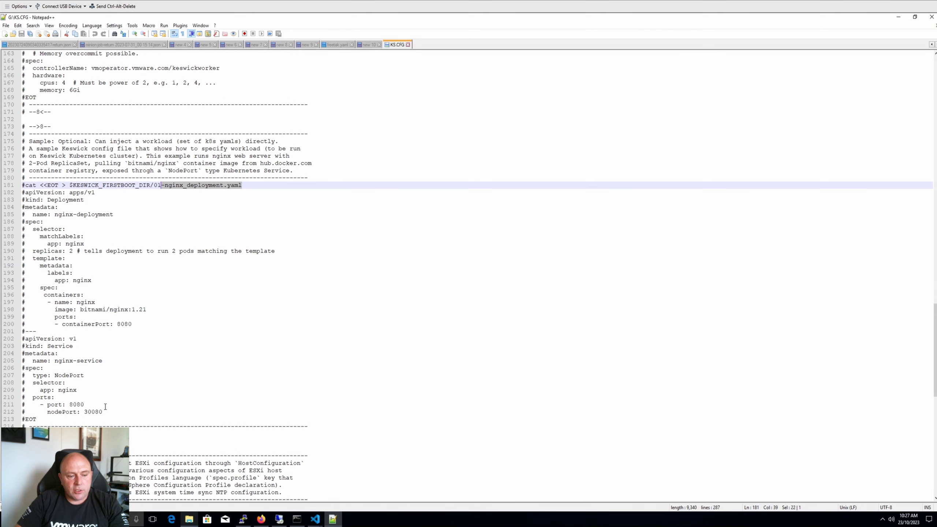
scroll(105, 406, down, 3)
scroll(106, 406, down, 2)
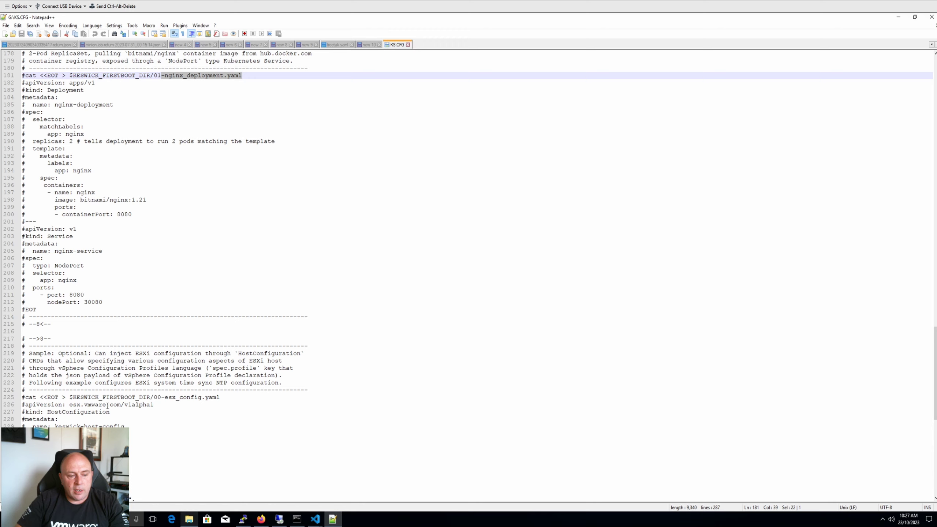
scroll(107, 406, down, 4)
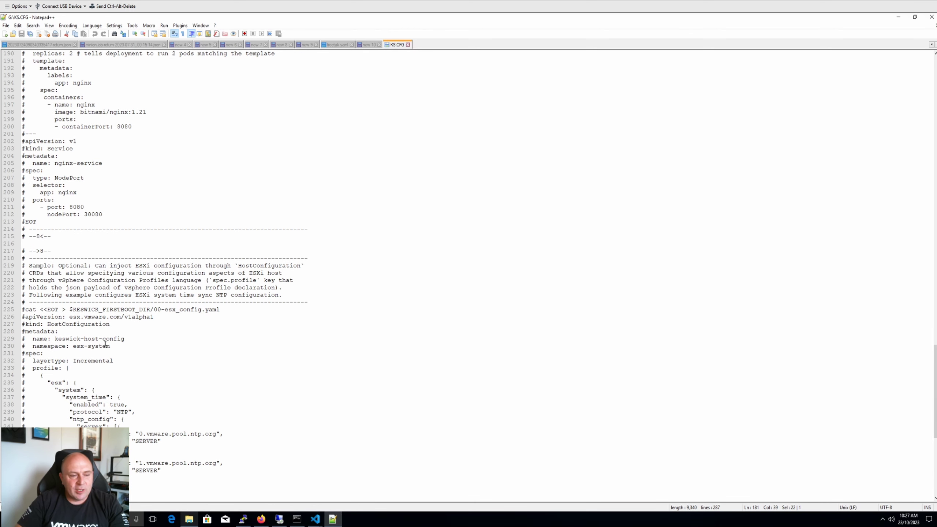
scroll(98, 336, down, 2)
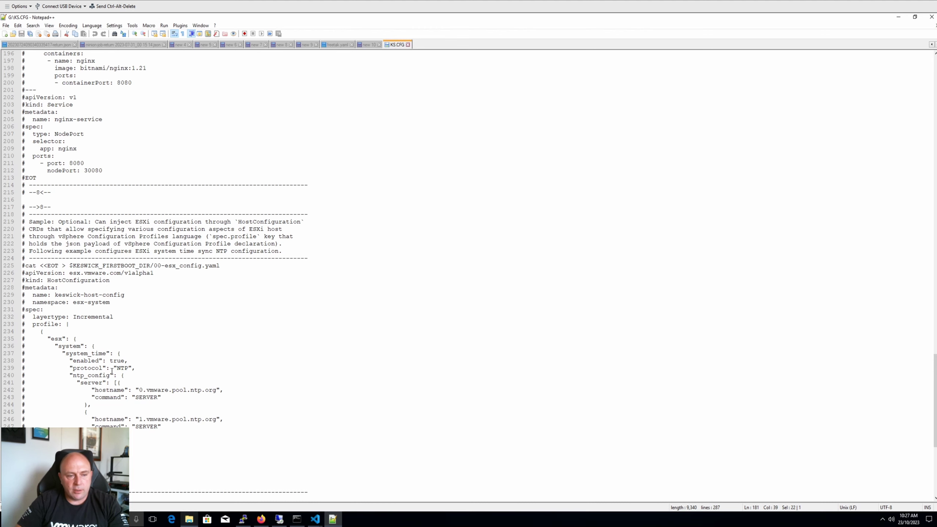
scroll(112, 371, down, 10)
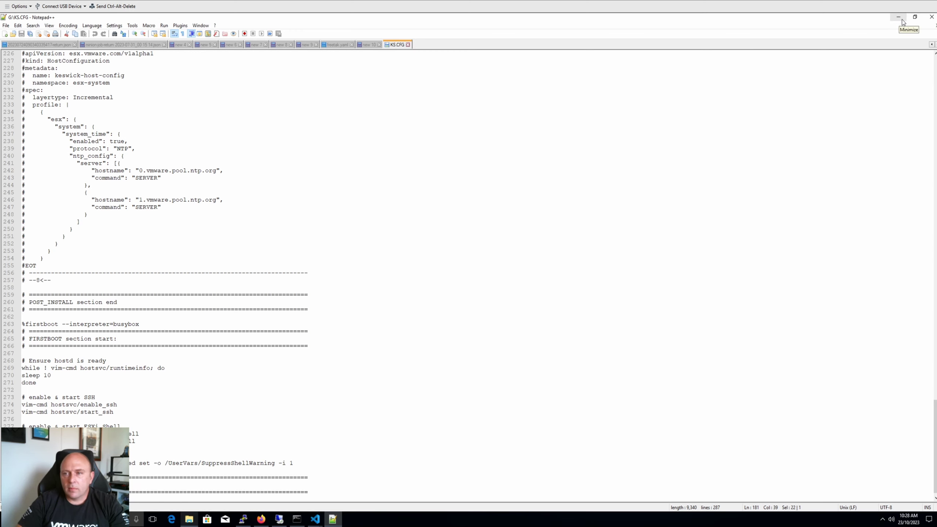
click(261, 519)
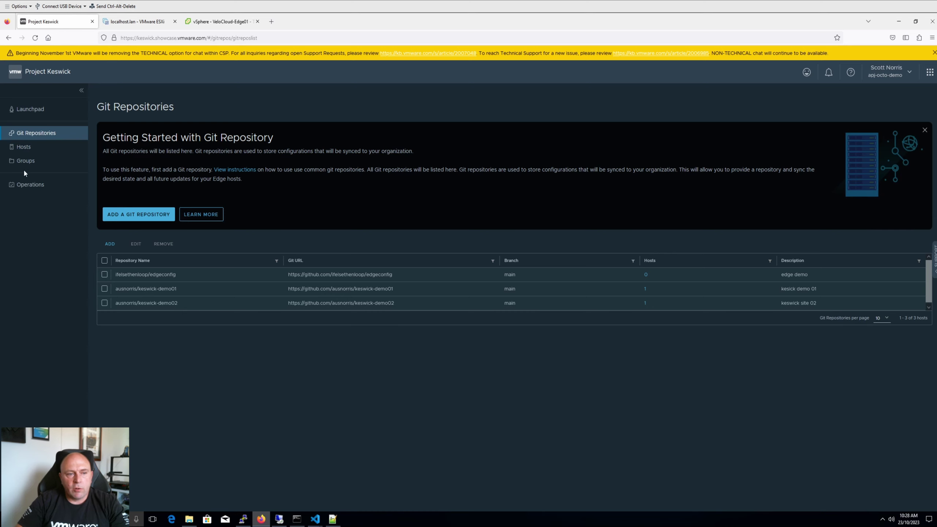
Step: Show the Hosts list with its two active Intel NUC hosts, cancelling the add-host form
click(51, 144)
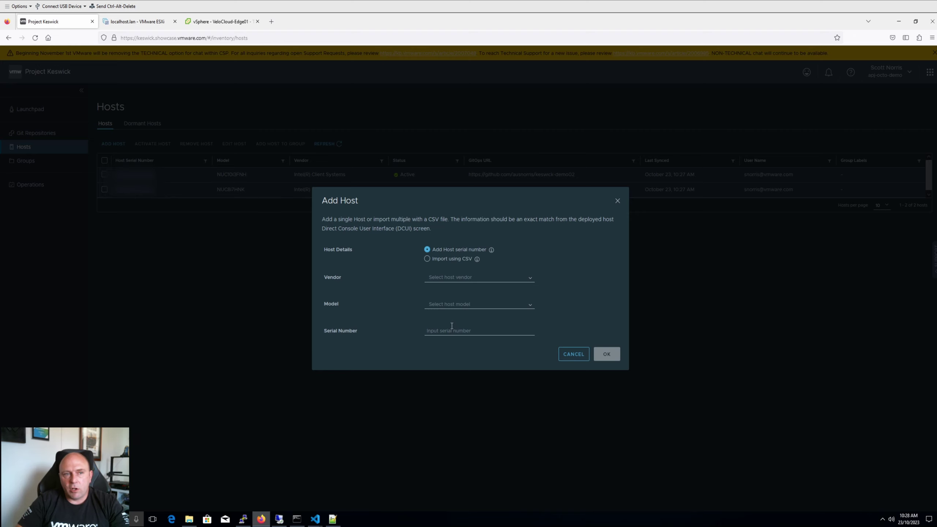
click(575, 355)
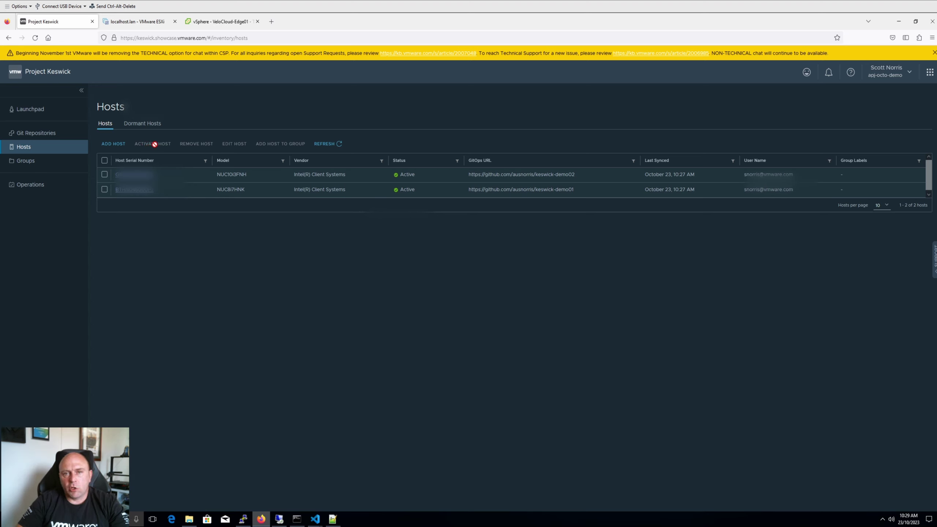
click(137, 190)
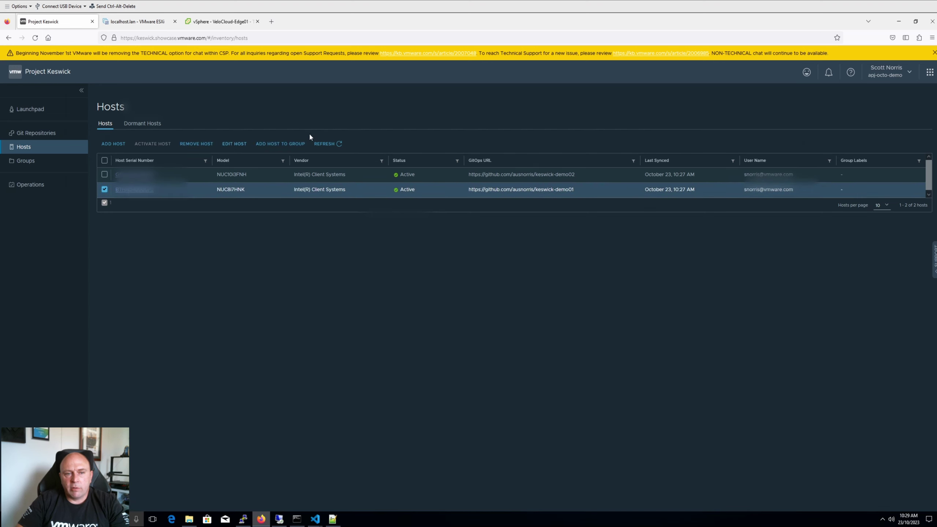
click(234, 144)
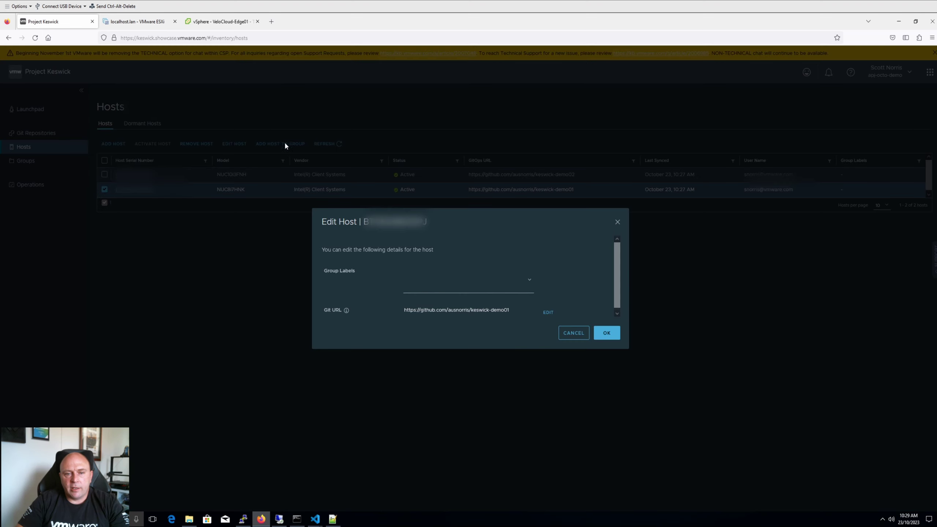
click(547, 314)
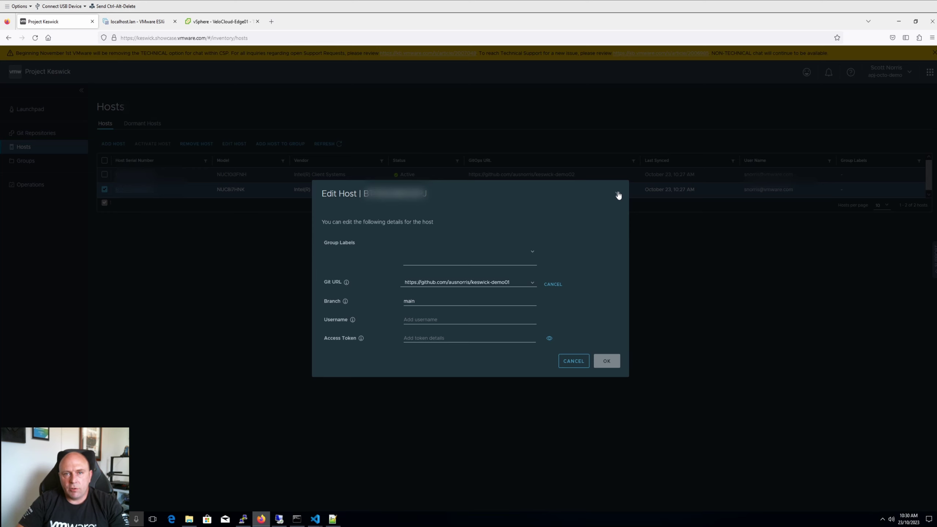
click(574, 361)
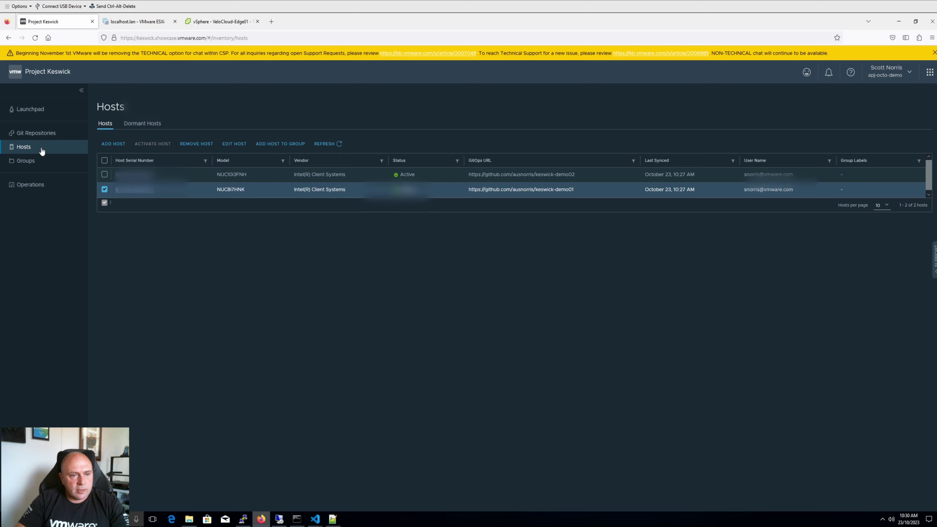
Step: Open the NUC8i7HNK host details: Active on ESXi 8.0.1, keswick-demo01 GitOps Ready
click(138, 192)
click(138, 192)
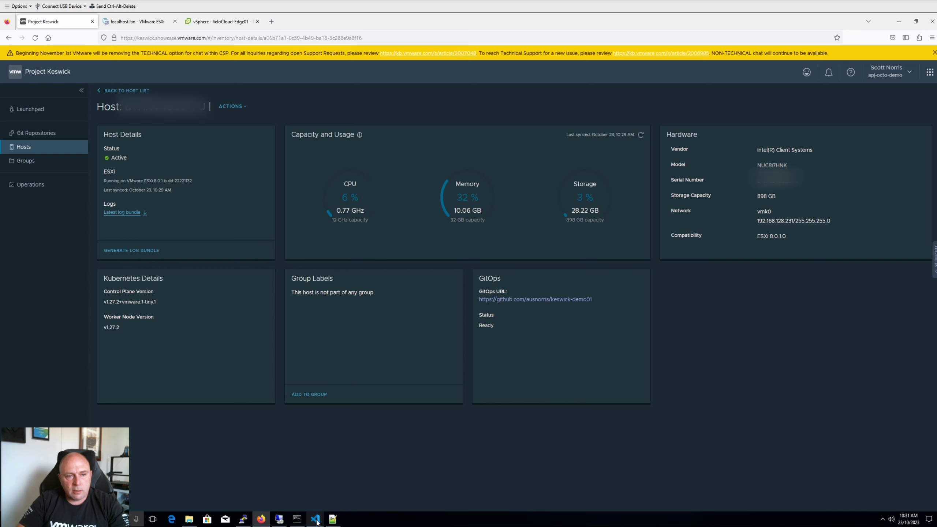
Step: Open metallb.yaml from the vms folder of the keswick-demo01 project in VS Code
click(316, 520)
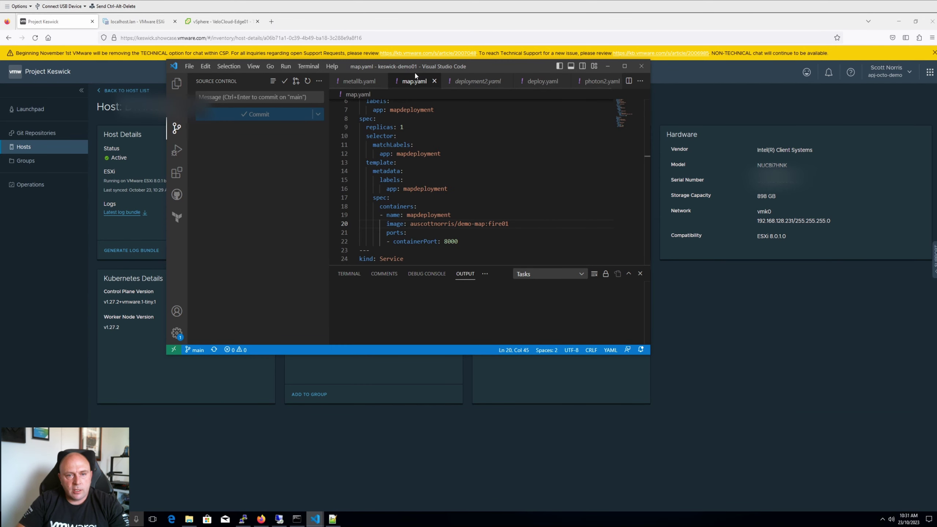
key(ctrl+shift+e)
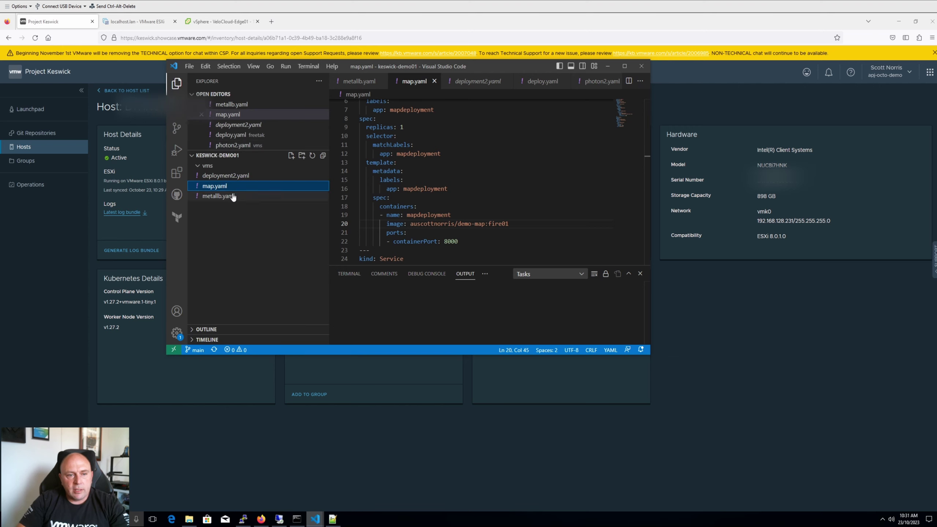
double_click(199, 166)
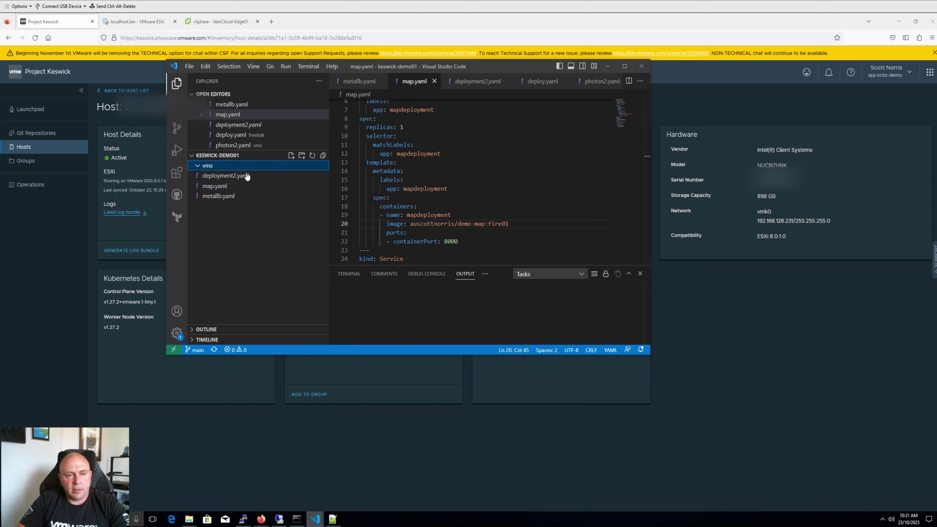
click(226, 196)
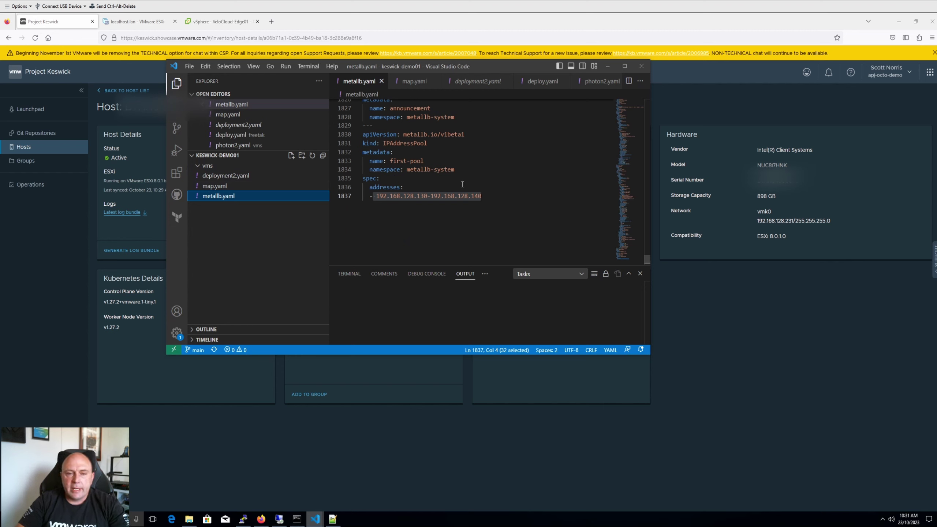
click(504, 198)
key(shift+Left)
key(shift+Left)
key(shift+Left)
key(shift+Left)
key(shift+Left)
key(shift+Left)
key(shift+Left)
key(shift+Left)
key(shift+Left)
key(shift+Left)
key(shift+Left)
key(shift+Left)
key(shift+Left)
key(shift+Left)
key(shift+Left)
key(shift+Left)
key(shift+Left)
key(shift+Left)
key(shift+Left)
key(shift+Left)
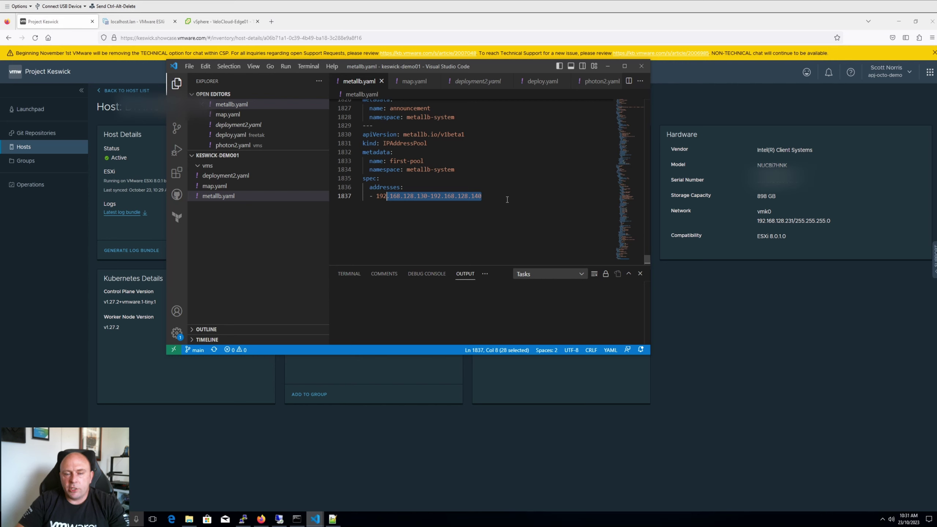
click(502, 196)
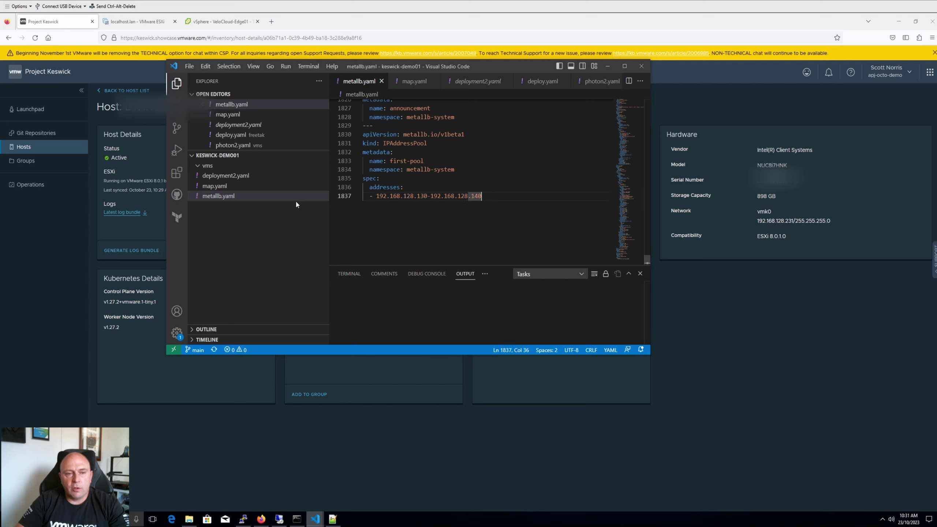
Step: Look over map.yaml and deployment2.yaml, then select 192.168.128.130 in metallb.yaml
click(228, 186)
click(252, 177)
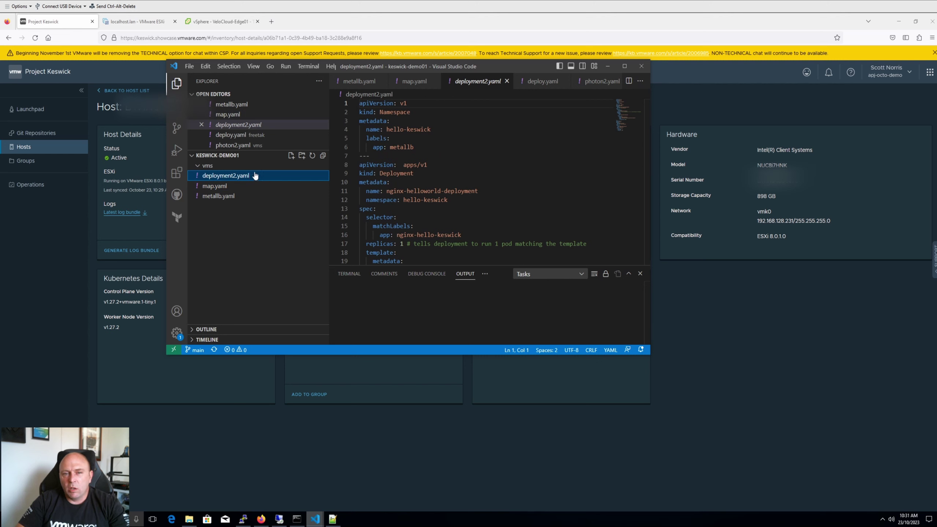
click(235, 186)
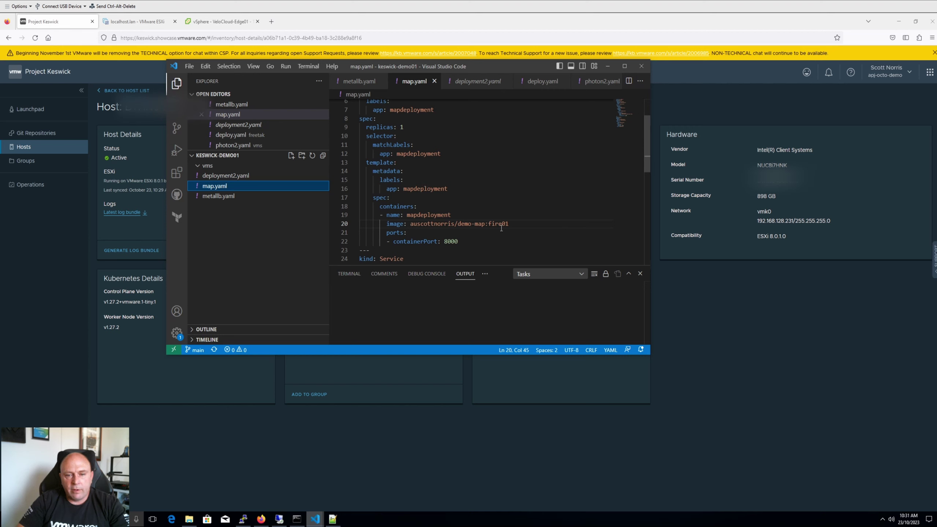
click(232, 195)
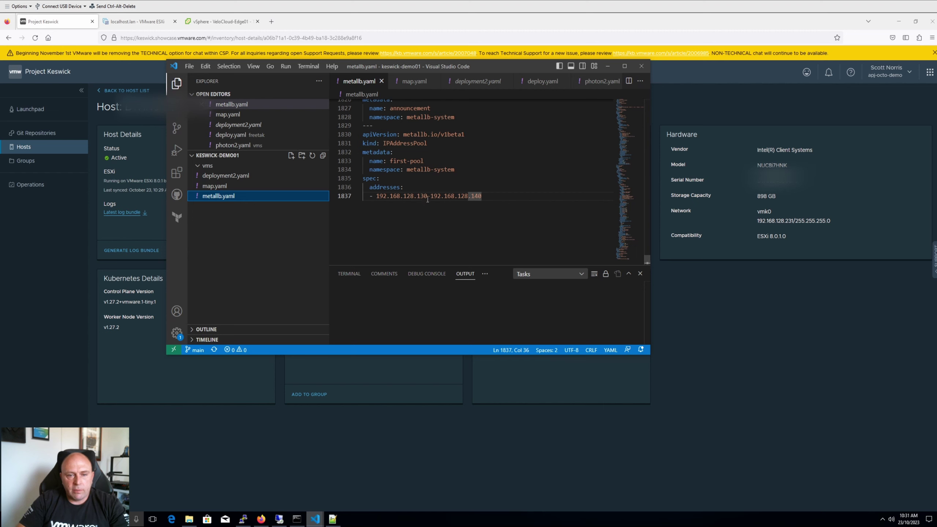
drag(428, 200, 377, 196)
key(ctrl+c)
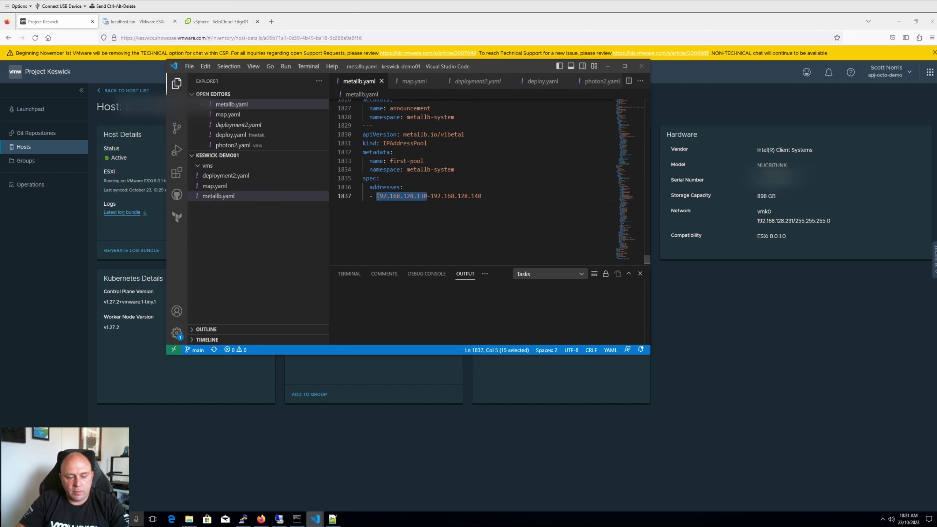
Step: Load the map app at 192.168.128.130 in a new Firefox tab
click(271, 21)
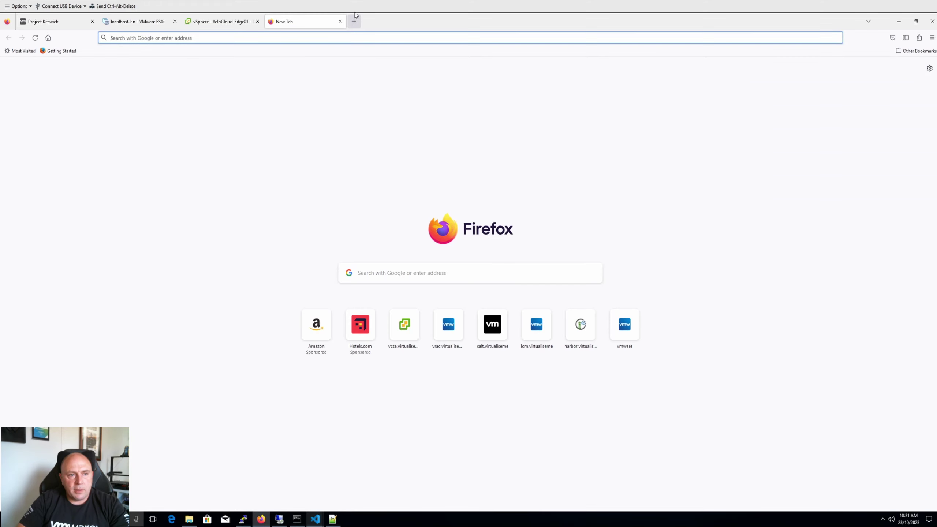
key(ctrl+v)
key(Return)
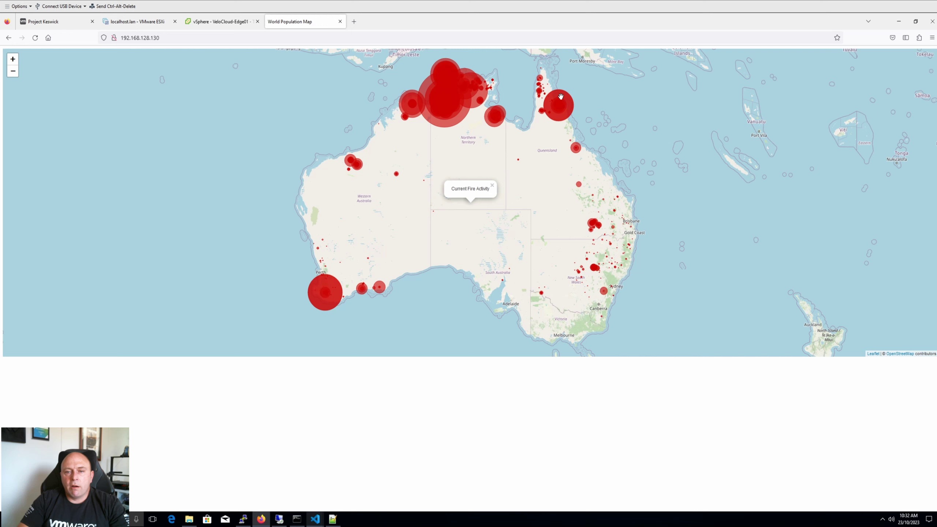
Step: Open fire radiative power popups for fires near Cape York and northern Australia
click(565, 109)
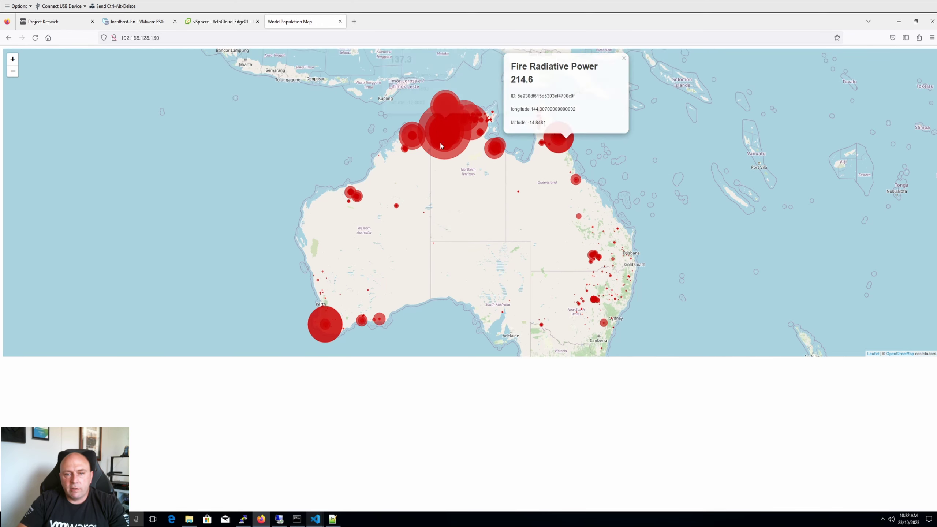
click(465, 95)
click(446, 168)
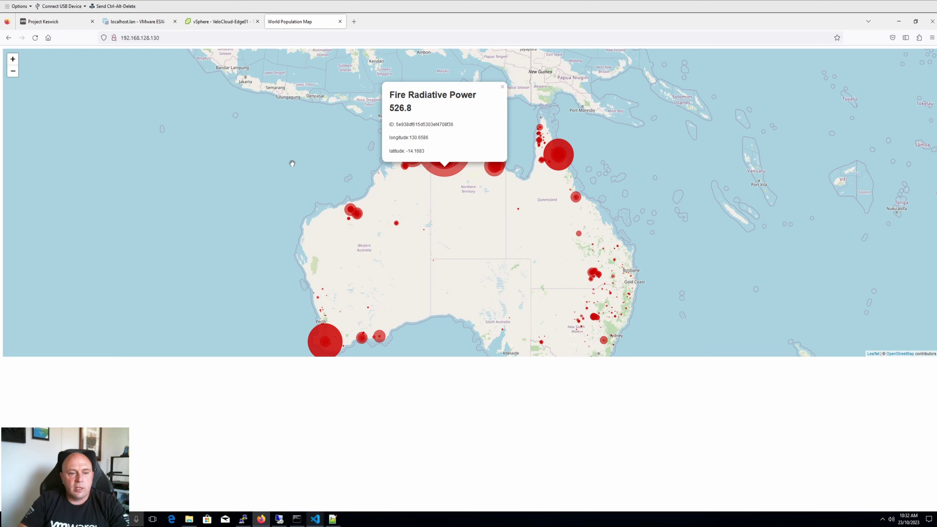
click(328, 519)
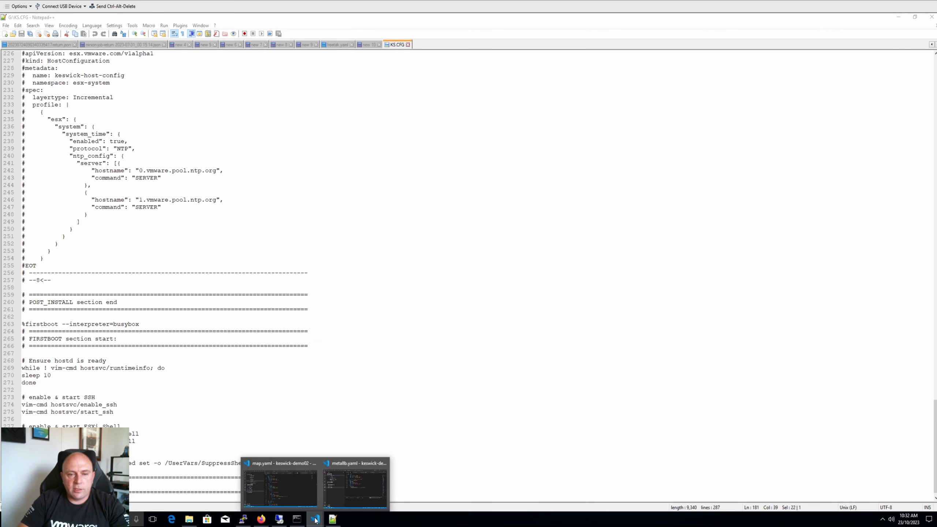
click(262, 517)
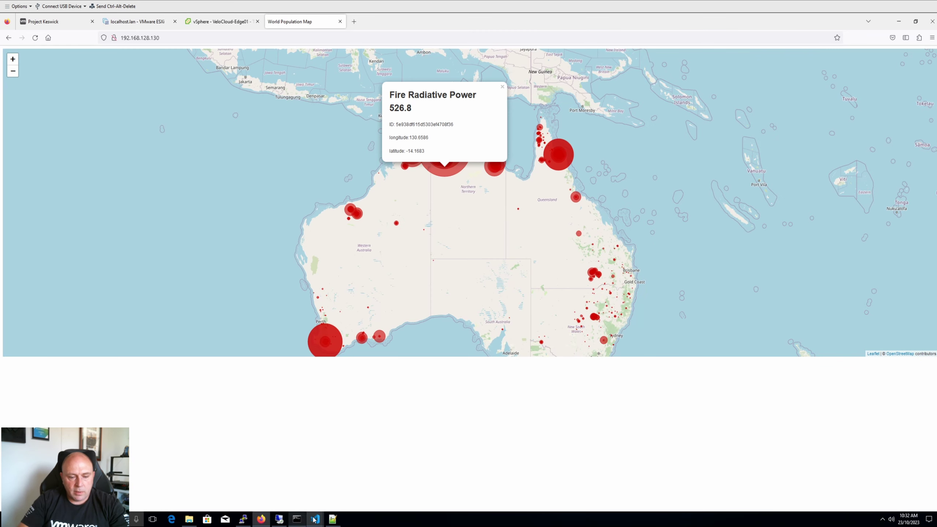
Step: Change map.yaml's image tag to auscottnorris/demo-map:combat01 and save the file
mouse_move(315, 518)
click(354, 483)
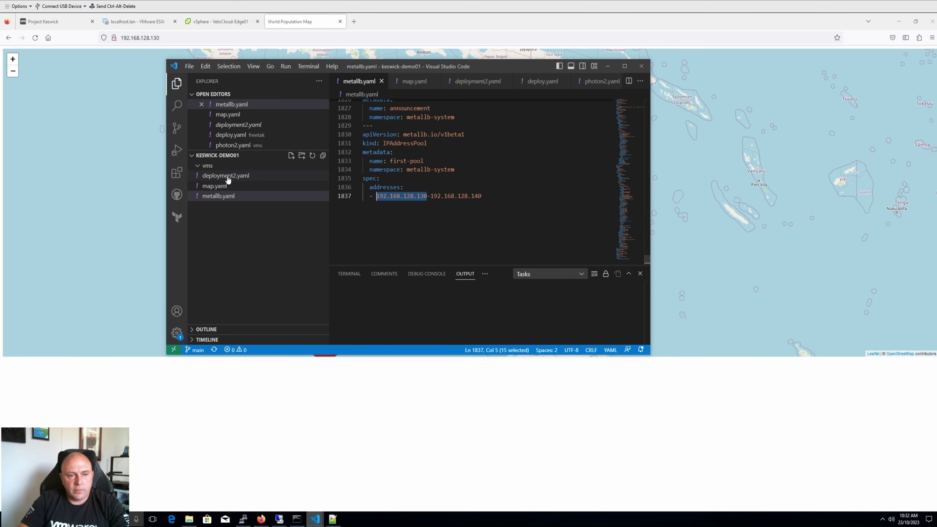
click(215, 186)
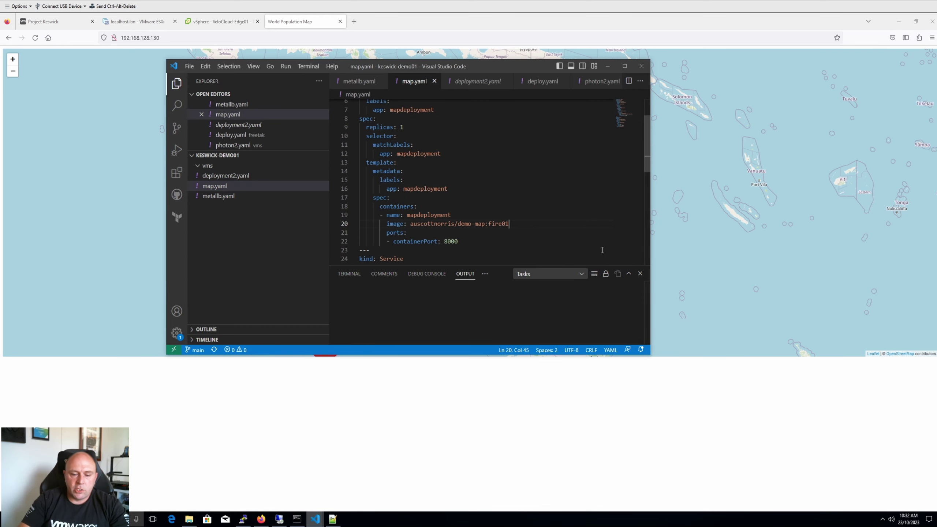
key(BackSpace)
key(BackSpace)
key(BackSpace)
key(BackSpace)
key(BackSpace)
key(BackSpace)
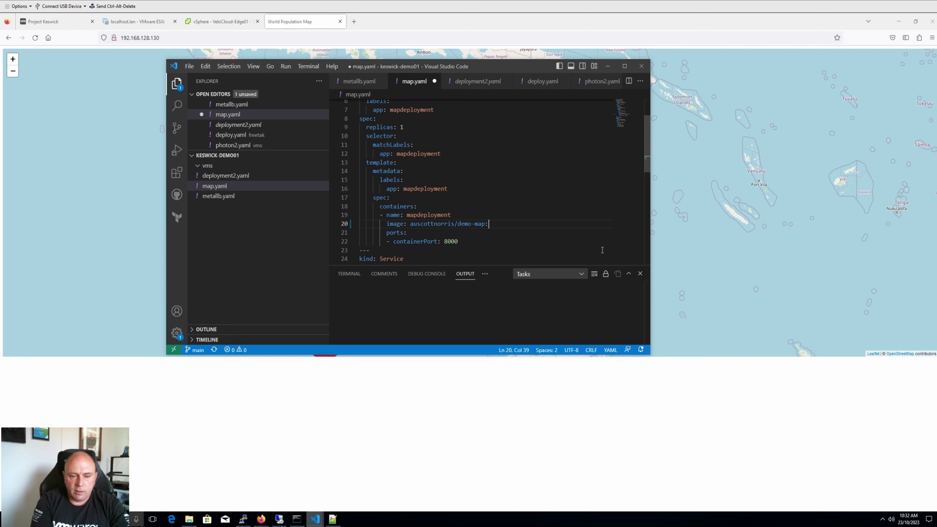
text(comba)
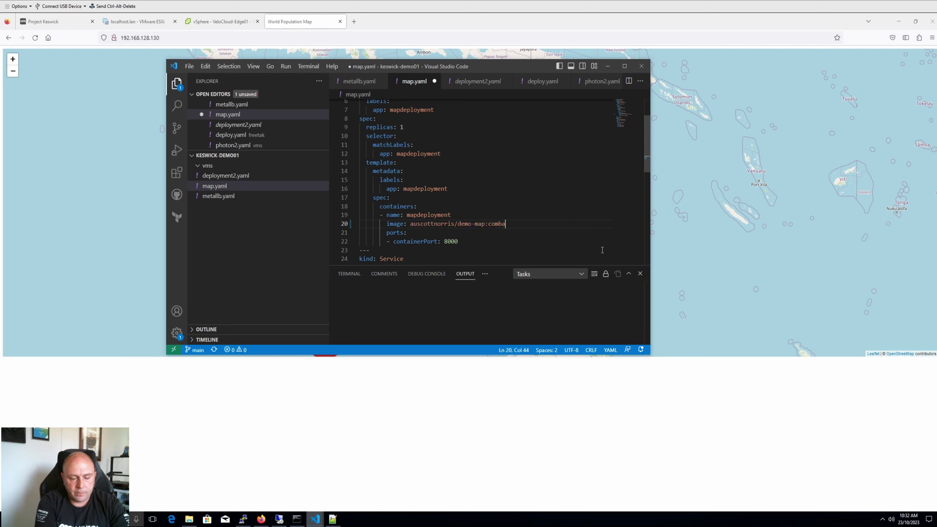
text(t01)
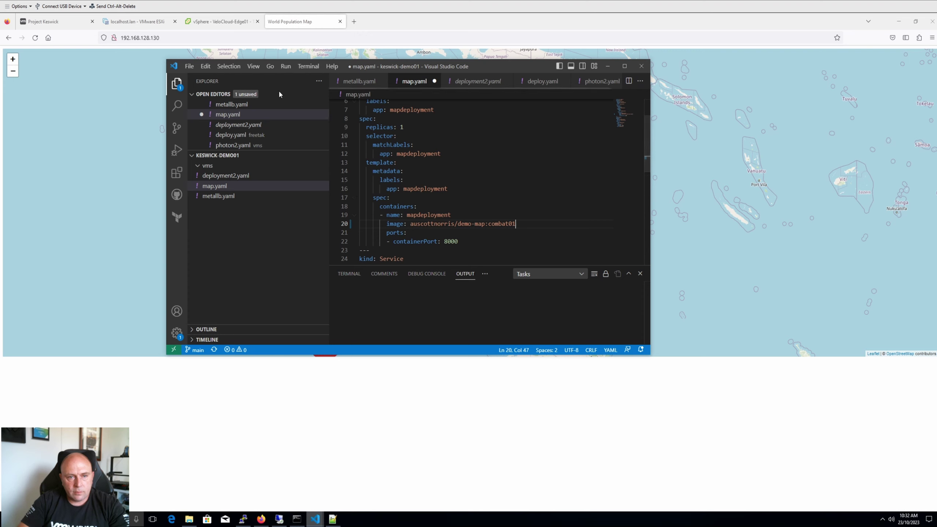
click(310, 94)
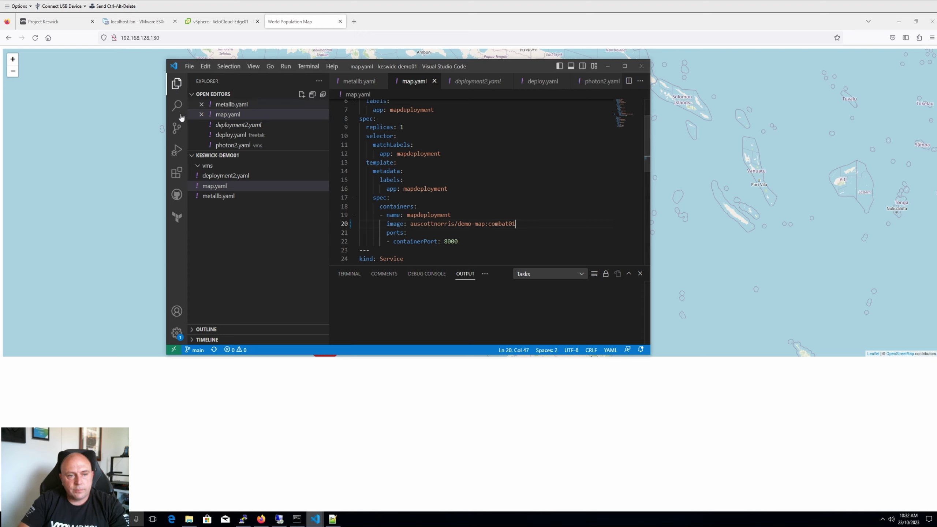
Step: Commit the map.yaml change locally with the message 'combat'
click(177, 129)
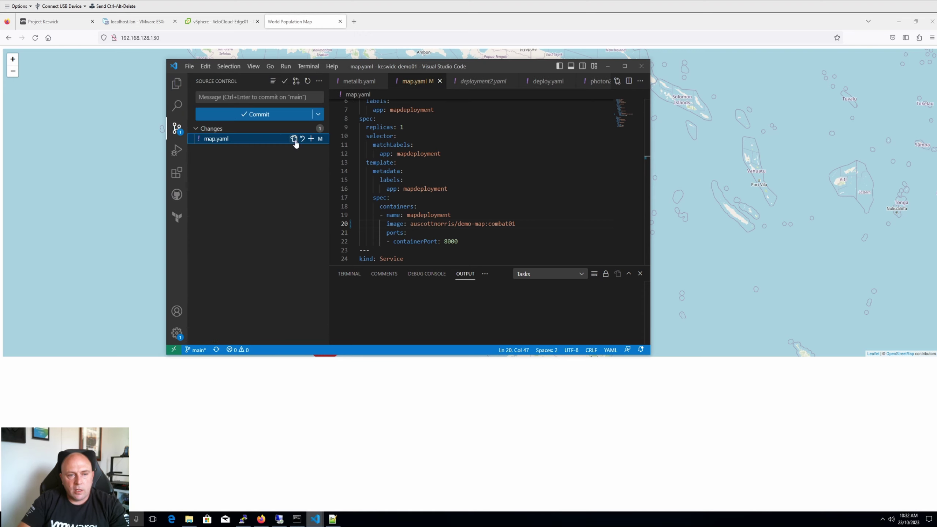
text(combat)
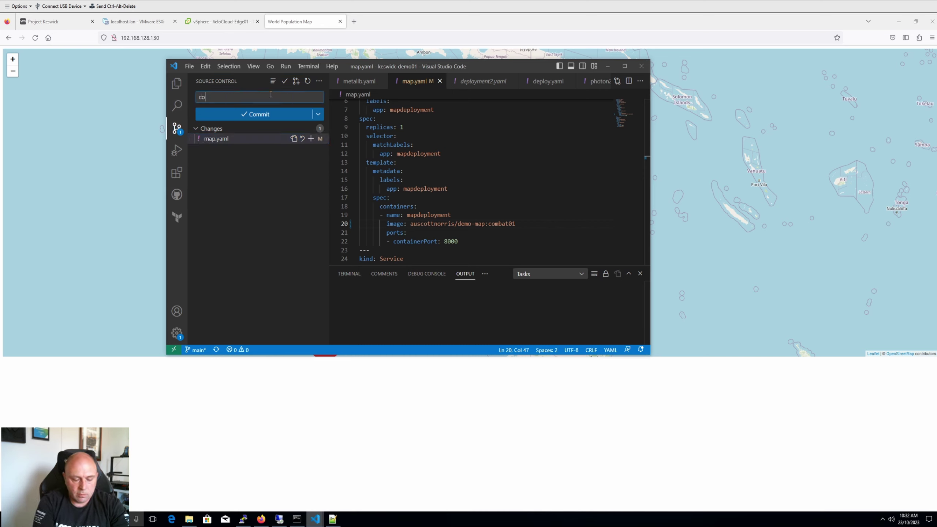
click(254, 115)
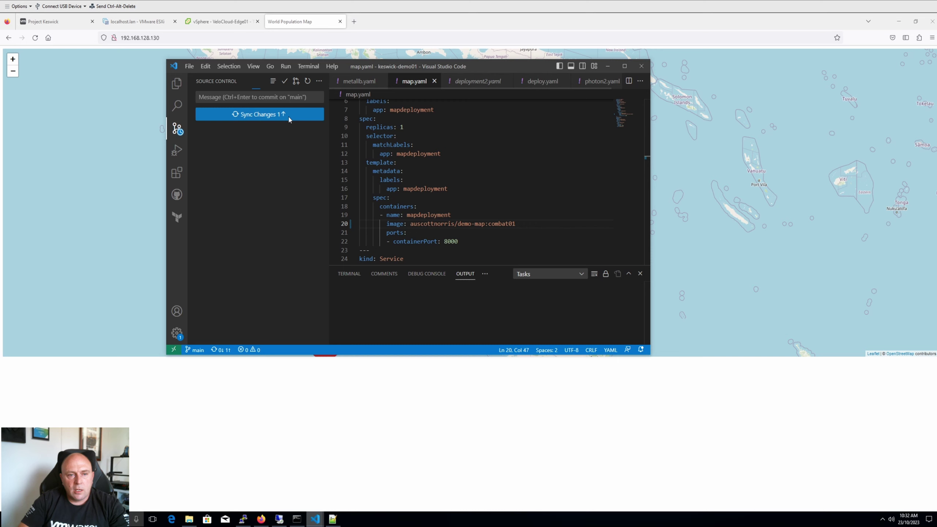
Step: Sync the combat commit to the remote main branch, then collapse the vms folder
click(260, 117)
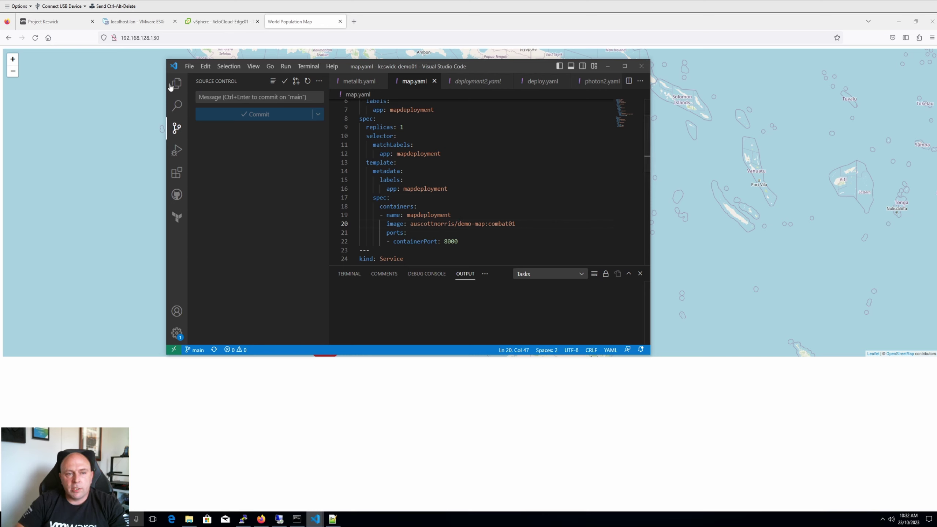
key(ctrl+shift+e)
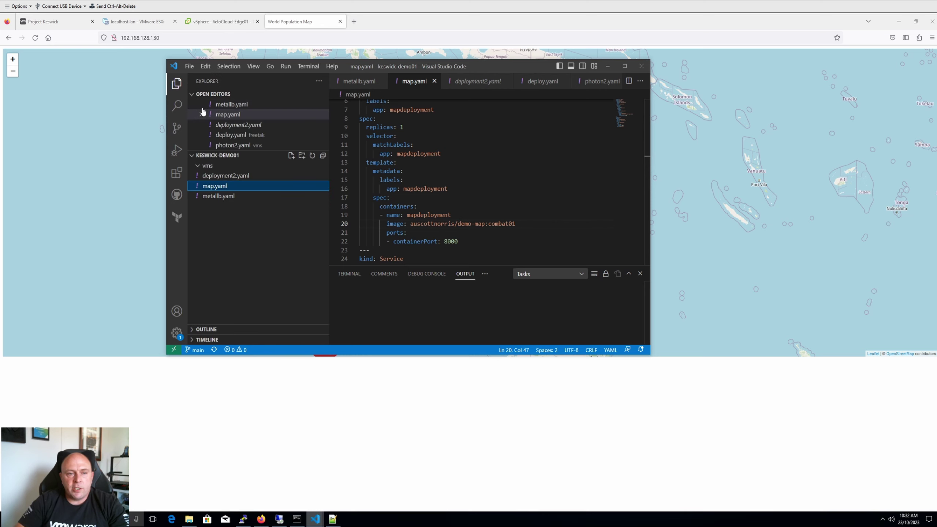
click(205, 167)
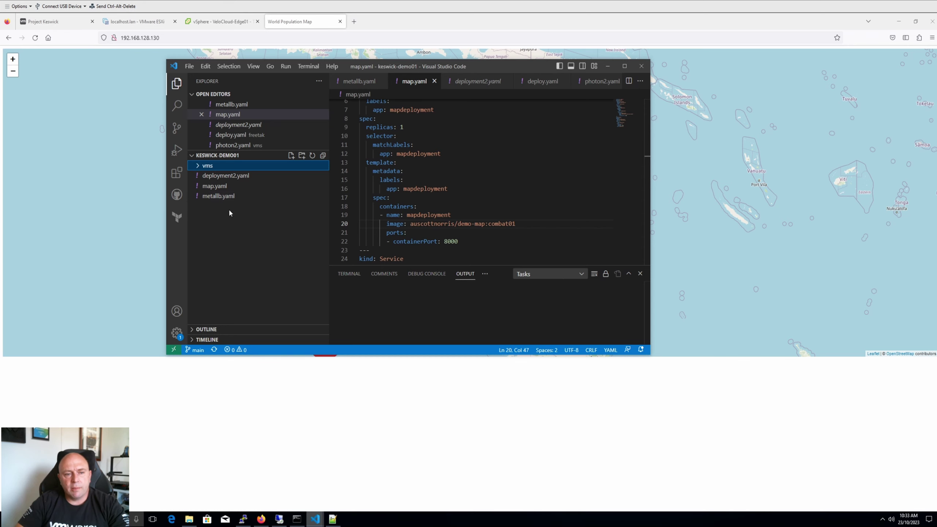
Step: Reload the Firefox map app so it shows the Combat Invasion Map with invasion-force markers
click(168, 386)
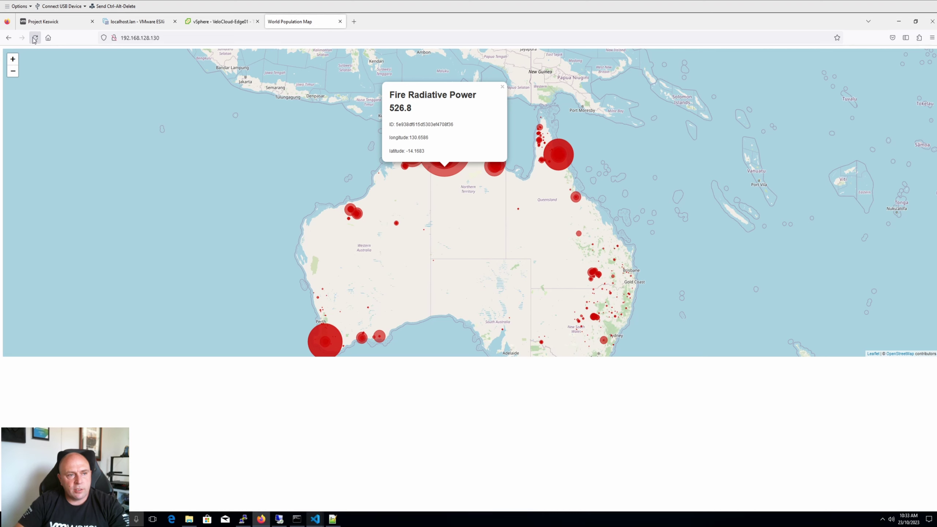
click(35, 38)
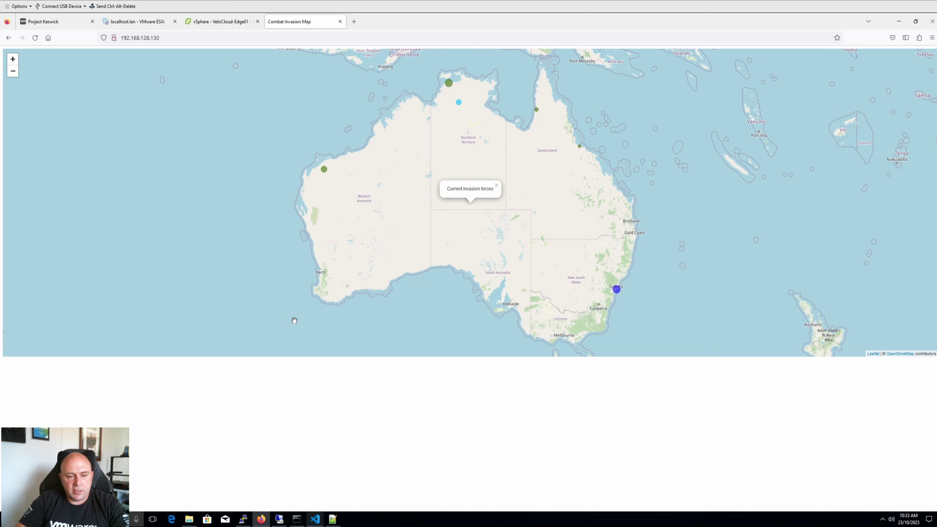
click(333, 520)
Step: Select all of the photon-vm VirtualMachine and ConfigMap YAML in the 'new 10' document
click(367, 45)
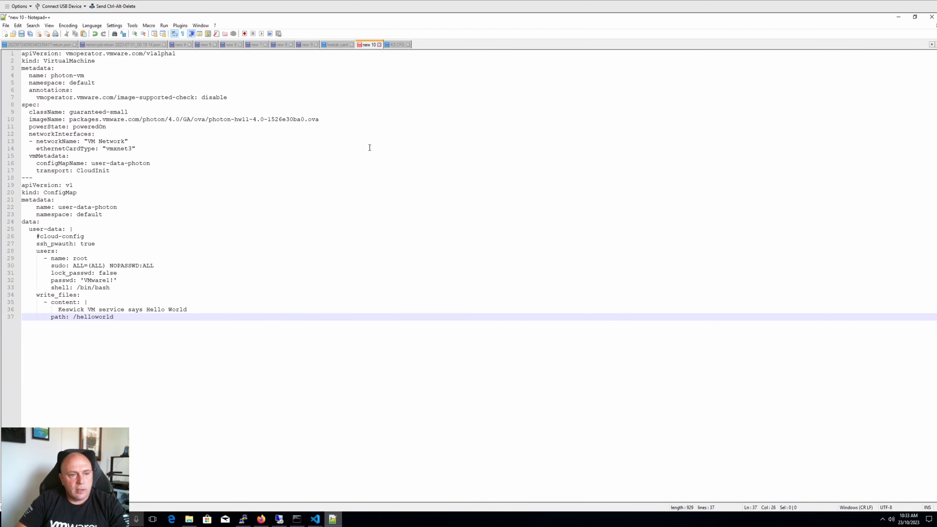
click(346, 162)
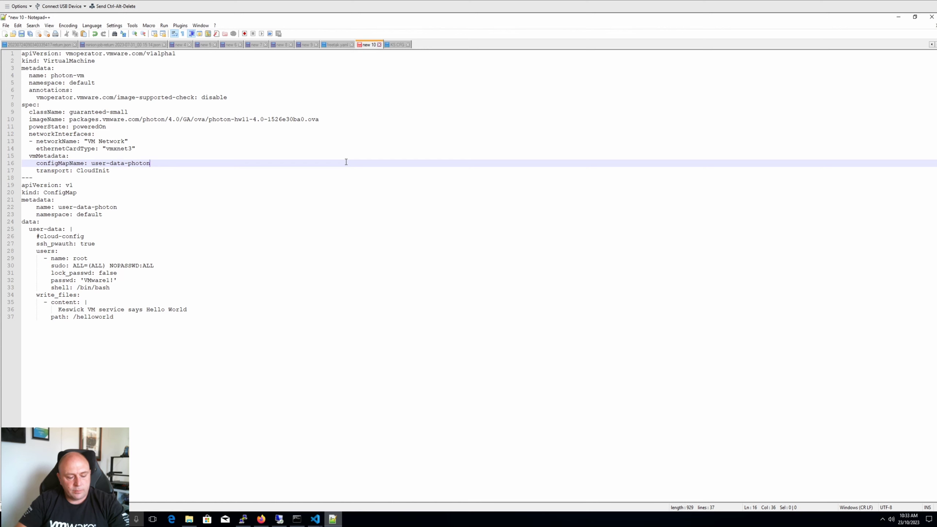
key(ctrl+a)
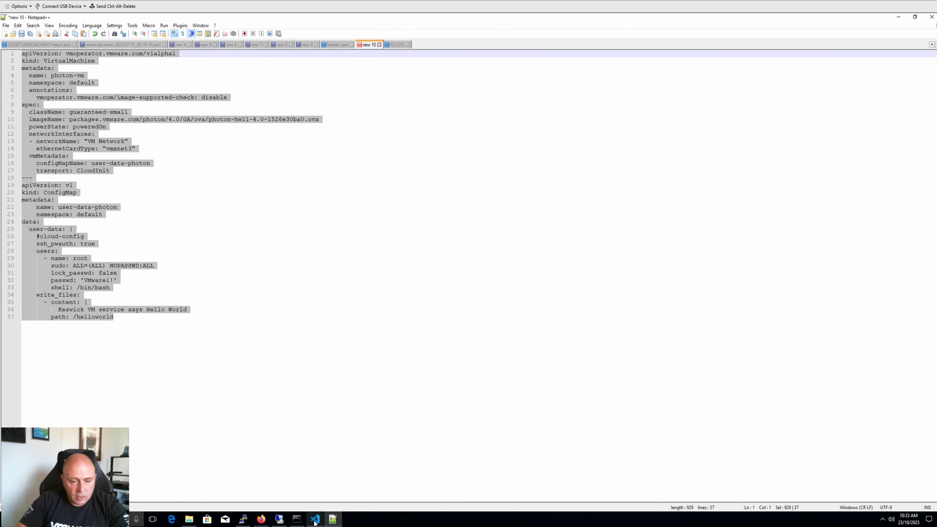
mouse_move(315, 519)
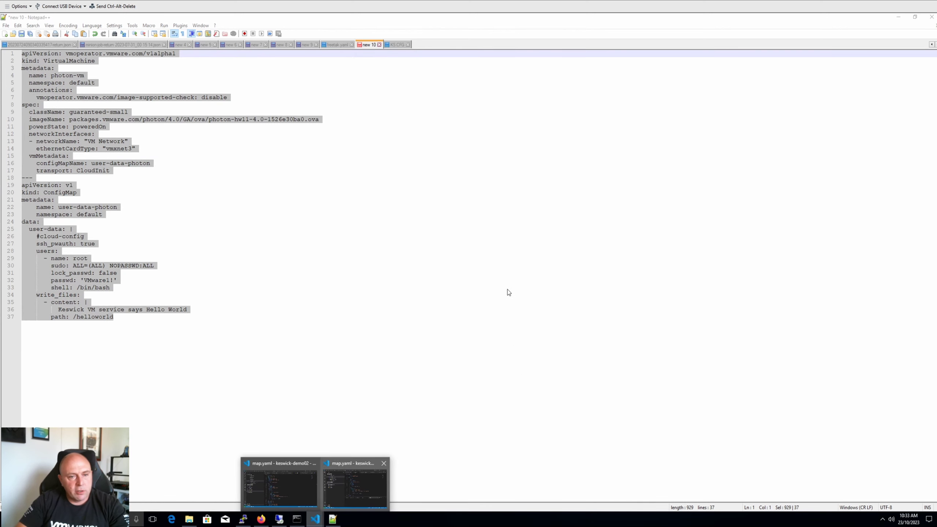
click(354, 487)
Step: Create vms/photonvm.yaml and paste in the photon-vm VirtualMachine and user-data ConfigMap YAML
right_click(212, 165)
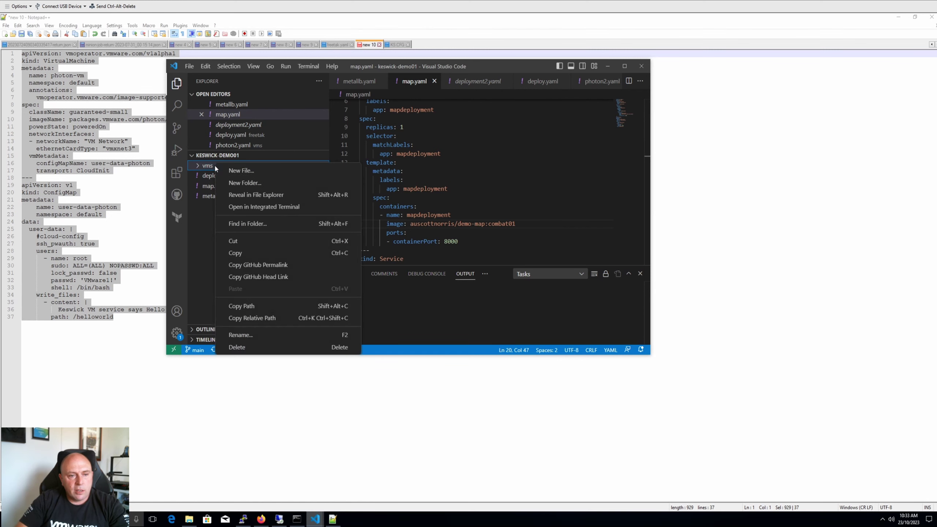
click(243, 170)
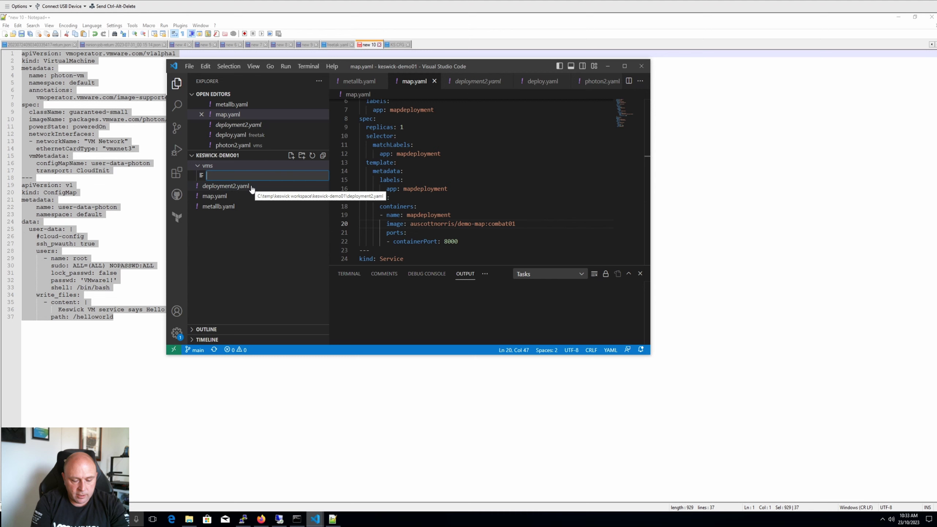
text(photon)
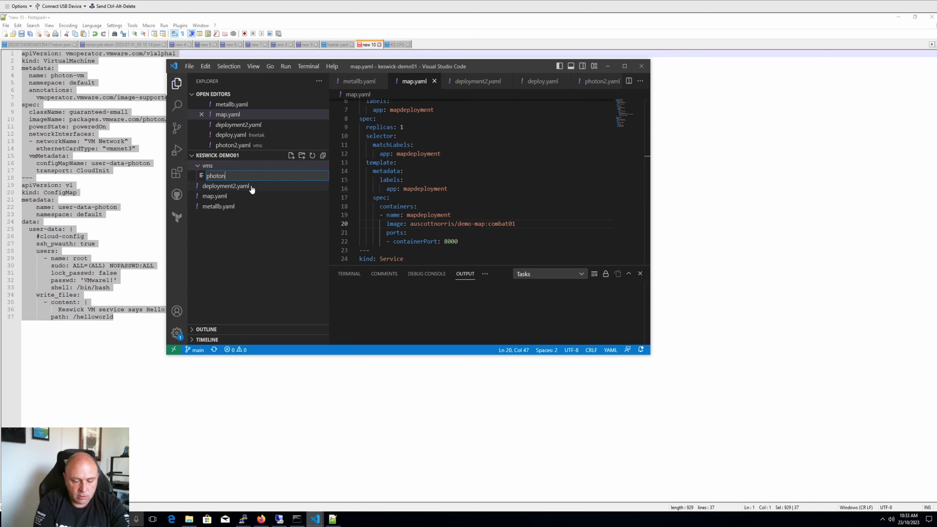
text(vm)
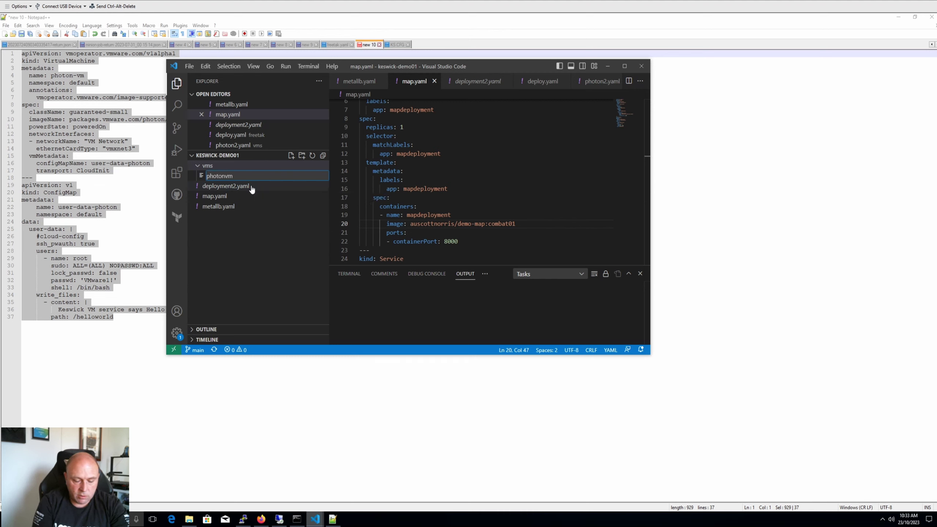
text(.yaml)
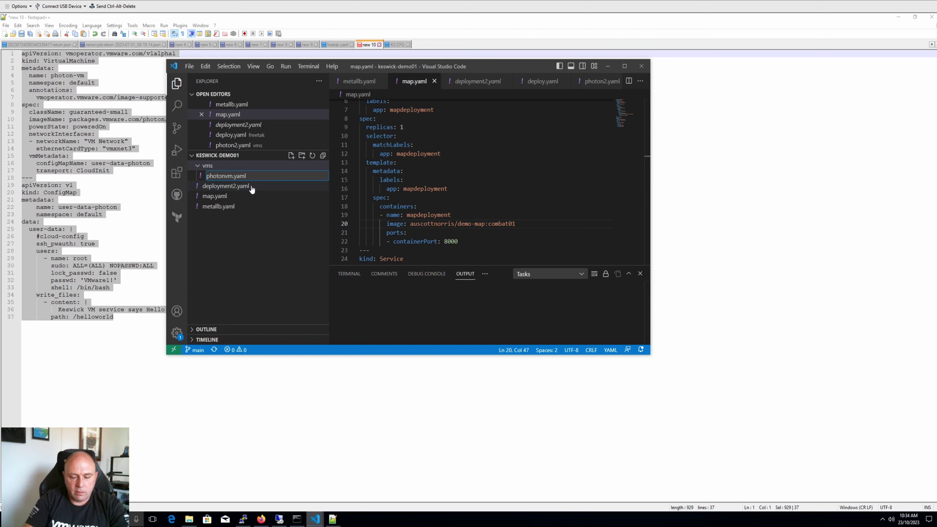
key(Return)
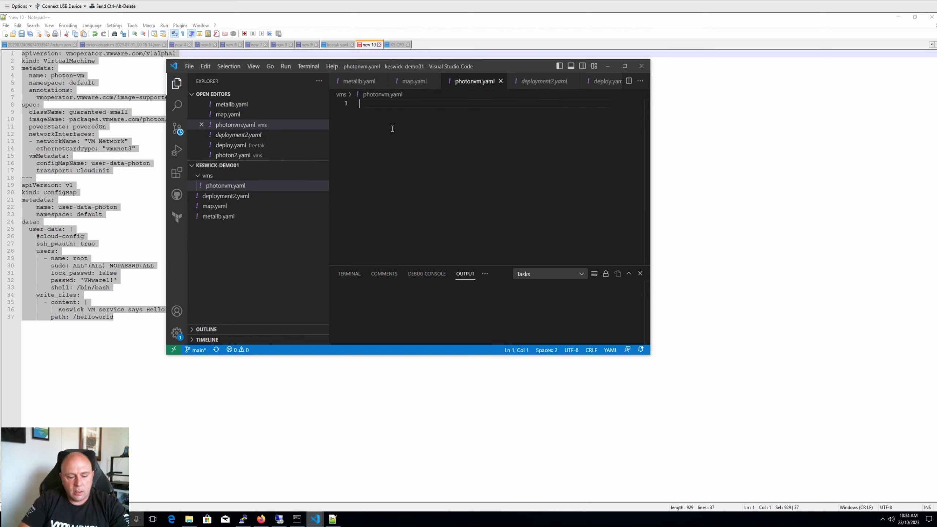
key(ctrl+v)
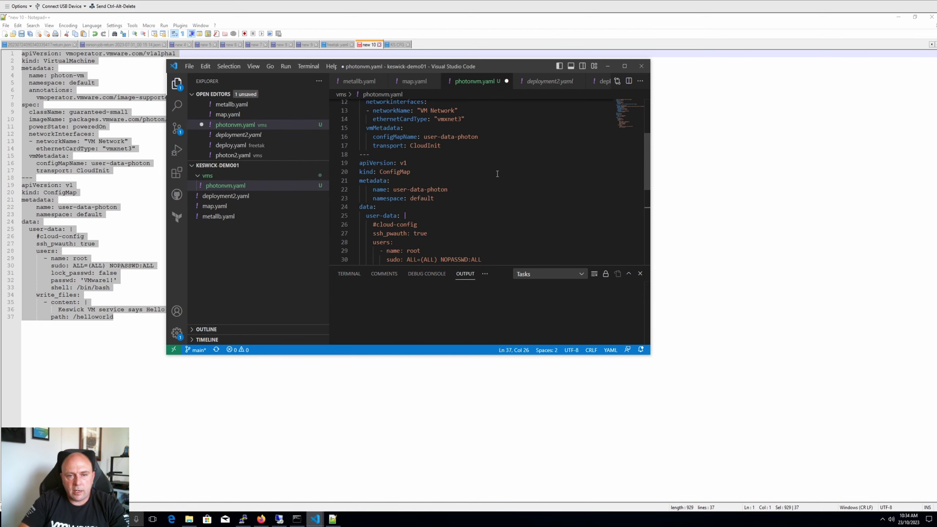
scroll(497, 174, up, 4)
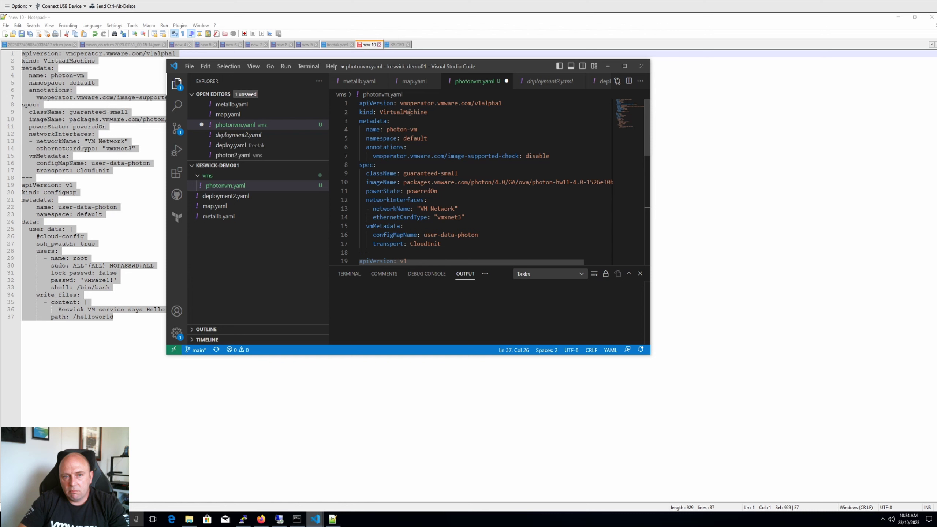
scroll(420, 152, down, 2)
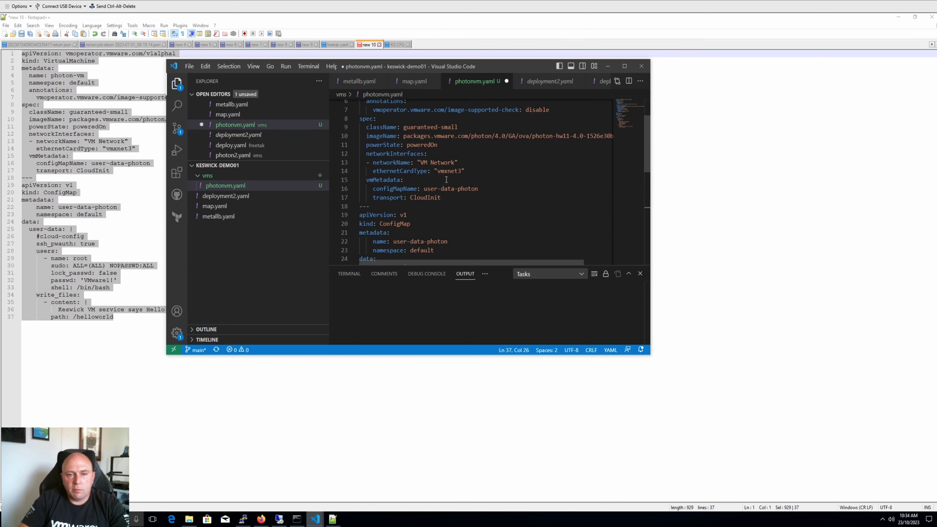
scroll(453, 164, down, 1)
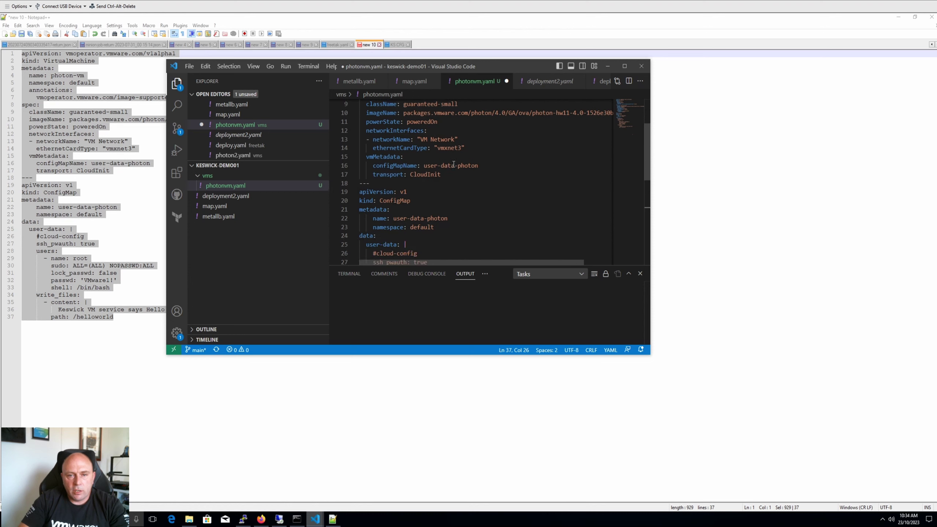
scroll(429, 148, down, 2)
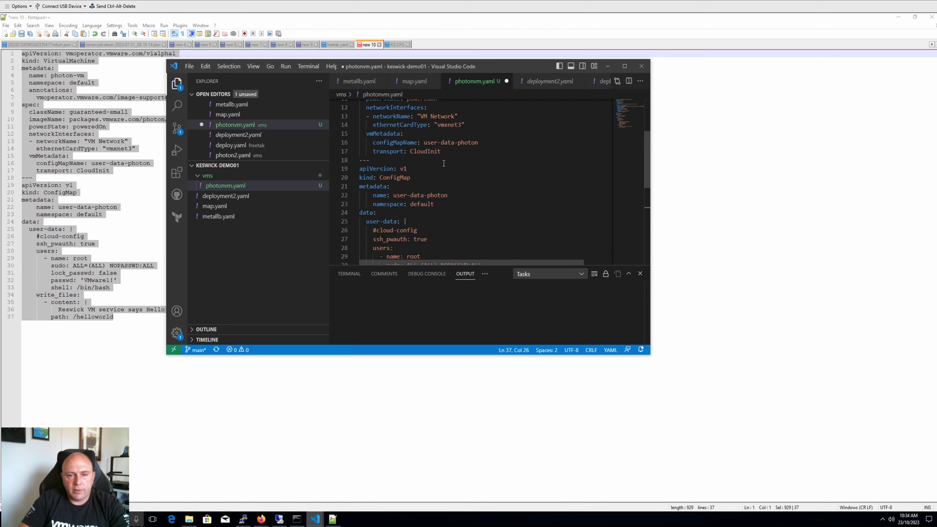
scroll(420, 153, down, 3)
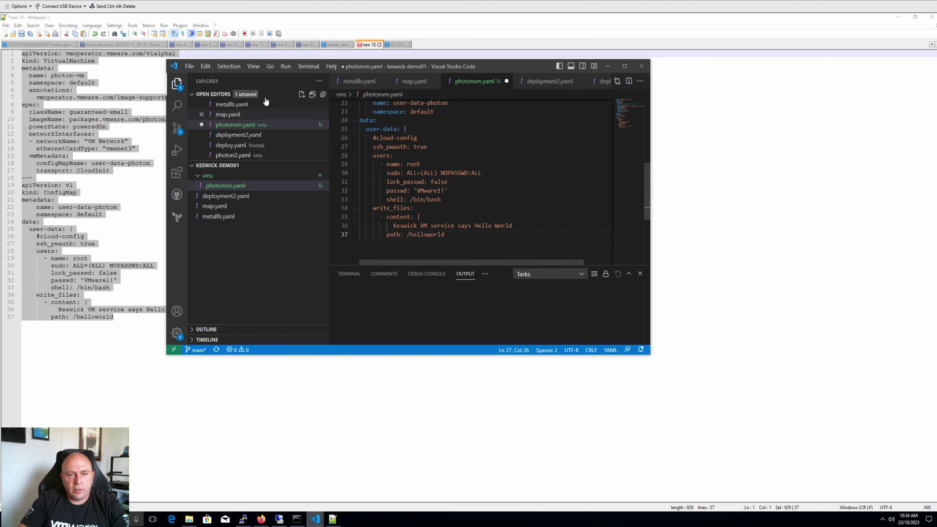
Step: Save photonvm.yaml and commit it with the message 'added vm'
click(312, 94)
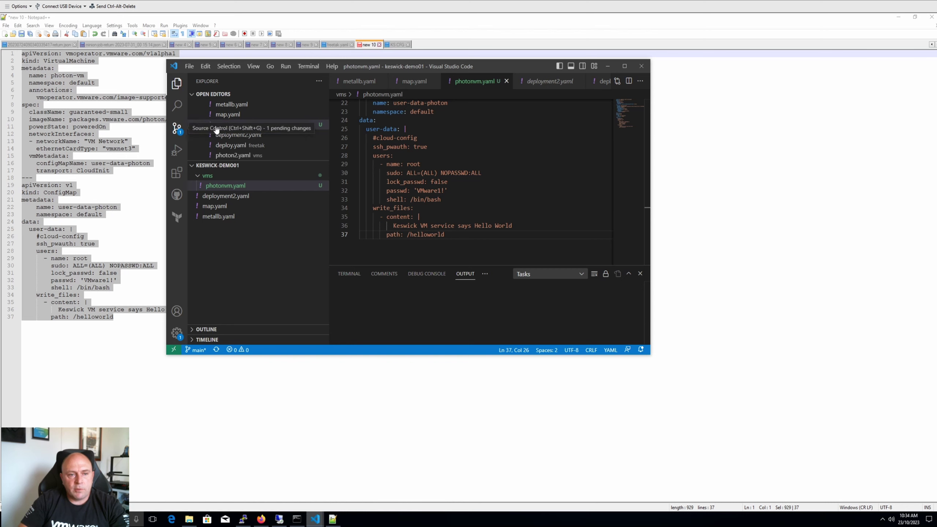
click(177, 129)
click(243, 101)
text(add)
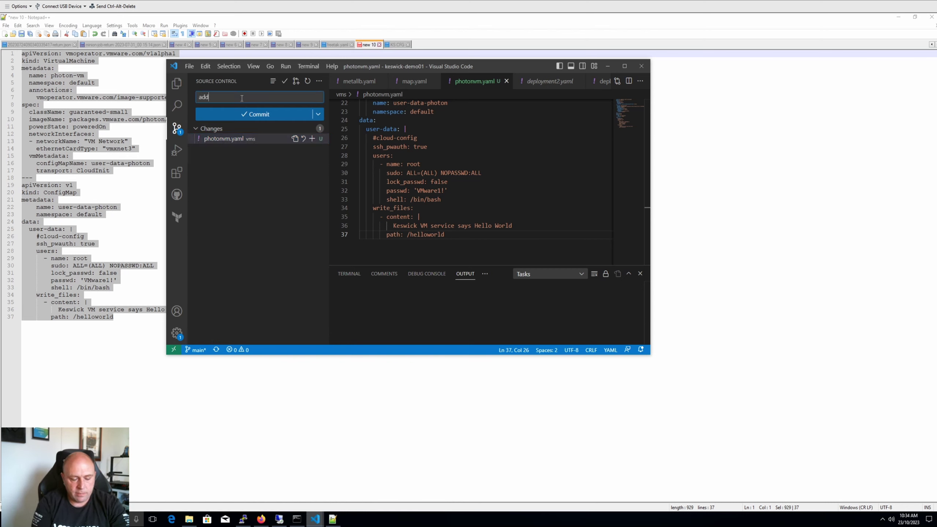
text(ed vm)
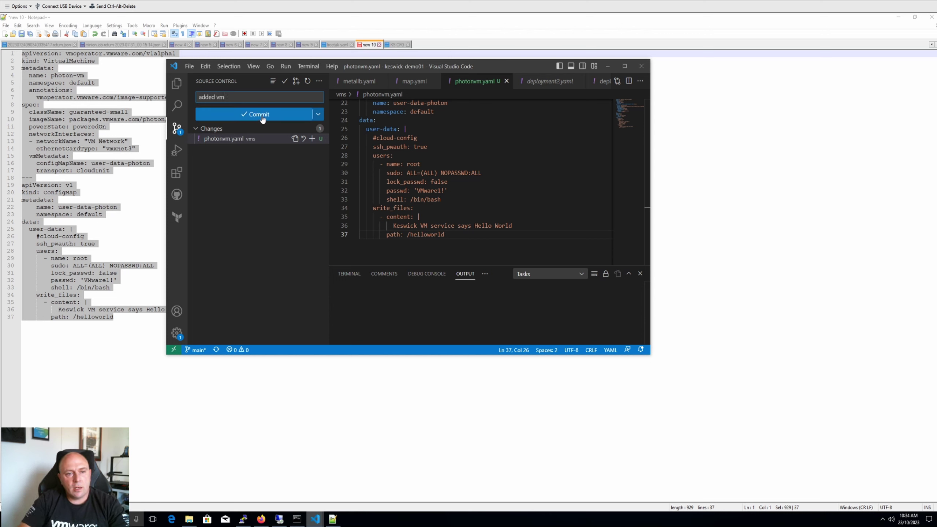
click(259, 115)
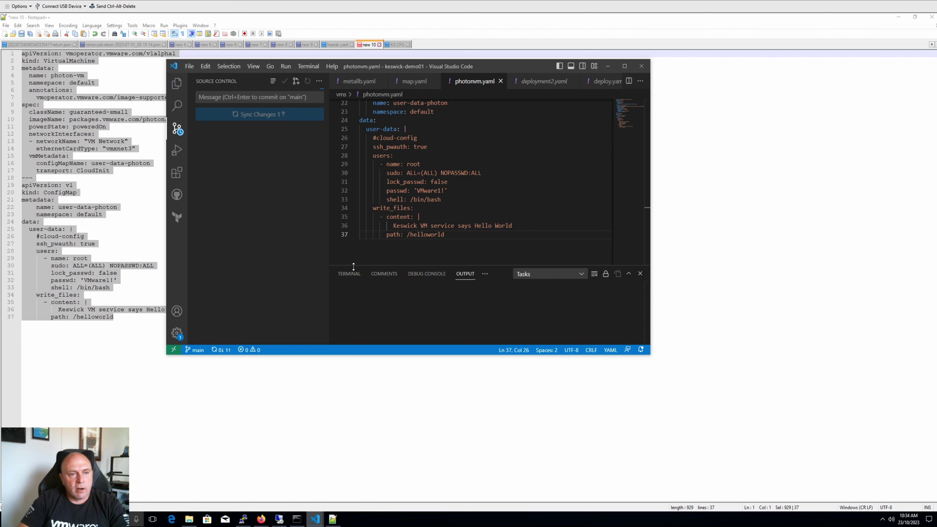
Step: Open the localhost.lan ESXi Host Client's Virtual Machines list showing keswick-system-hoststate and keswick-wrkr
click(259, 520)
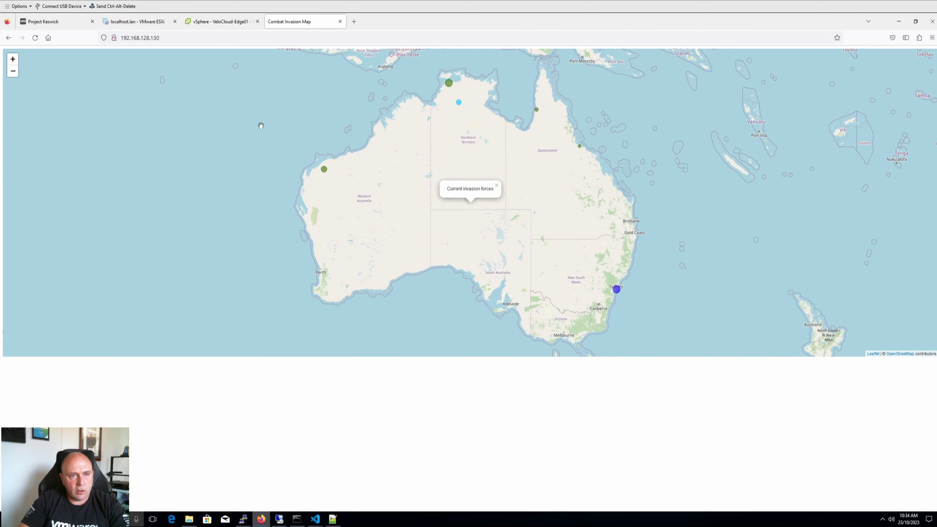
click(184, 21)
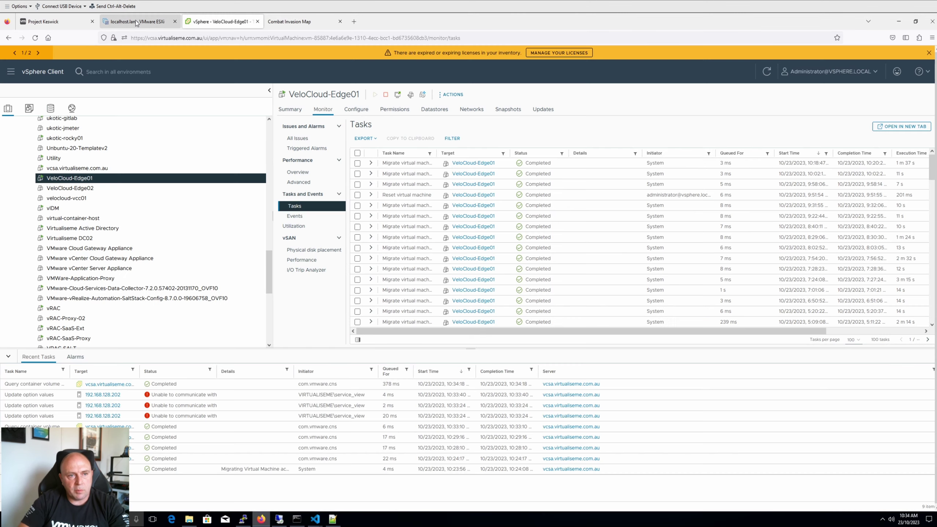
click(162, 22)
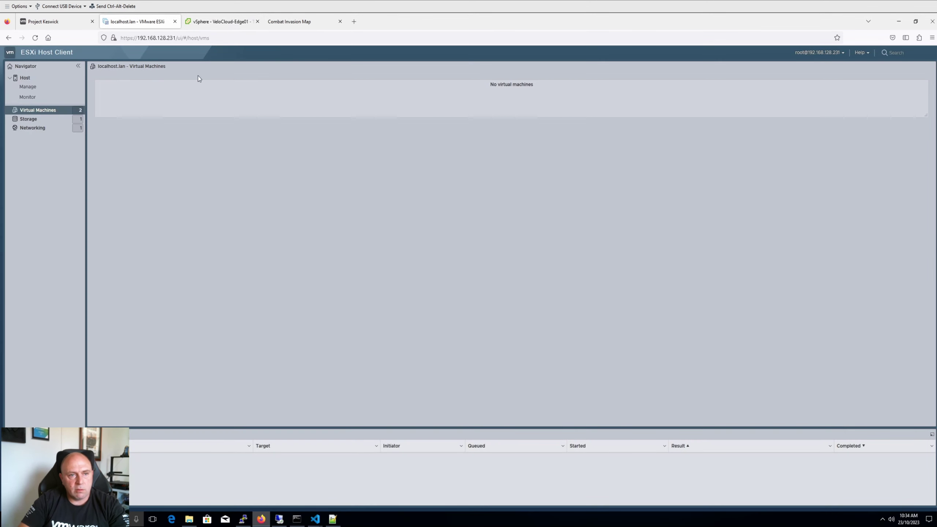
click(41, 116)
click(40, 111)
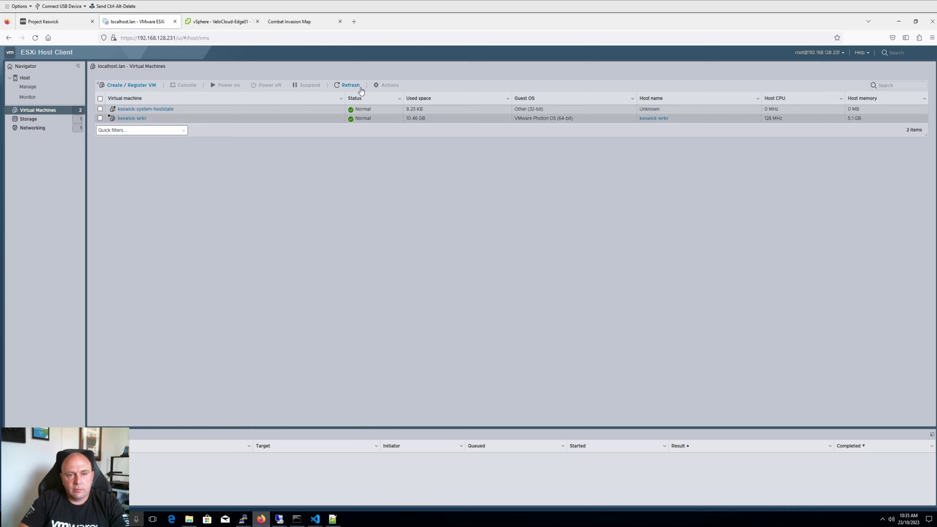
Step: Refresh the VM list and check photon-vm's summary: Normal, using 804.01 MB of storage
click(349, 85)
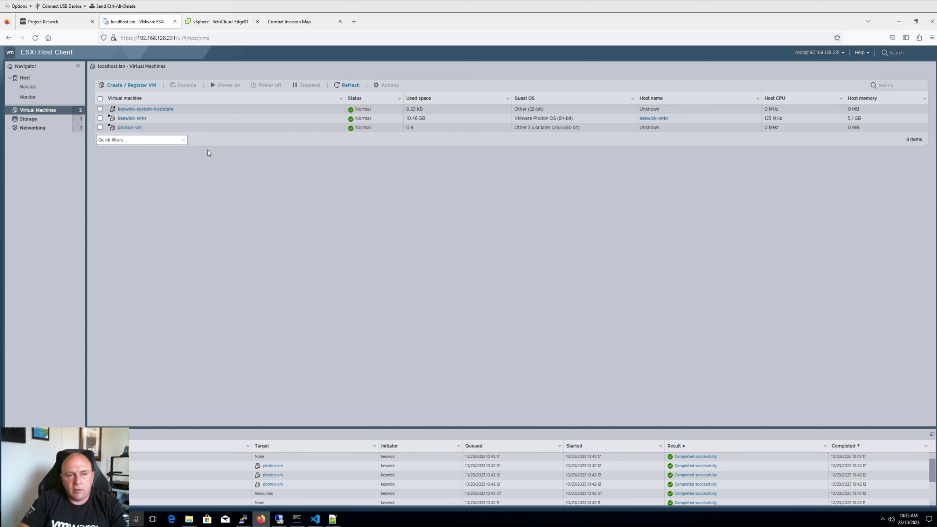
click(126, 128)
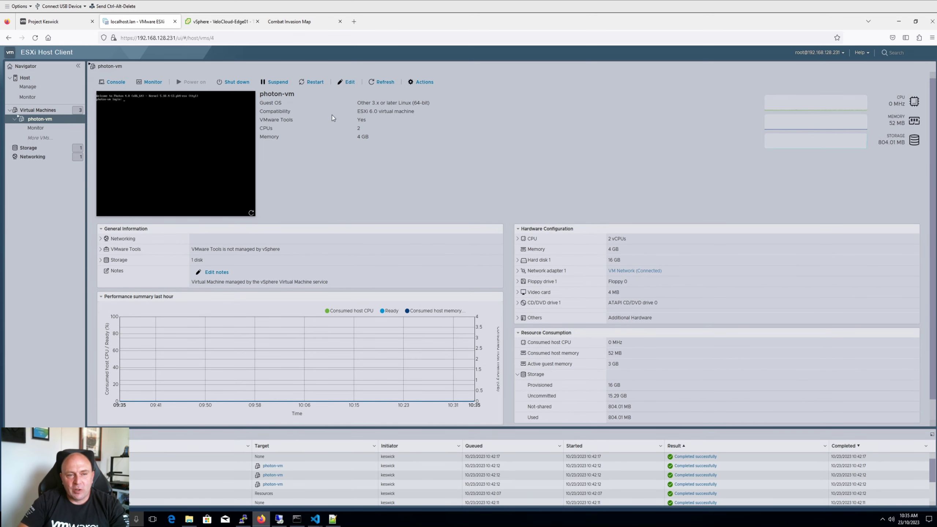
click(44, 110)
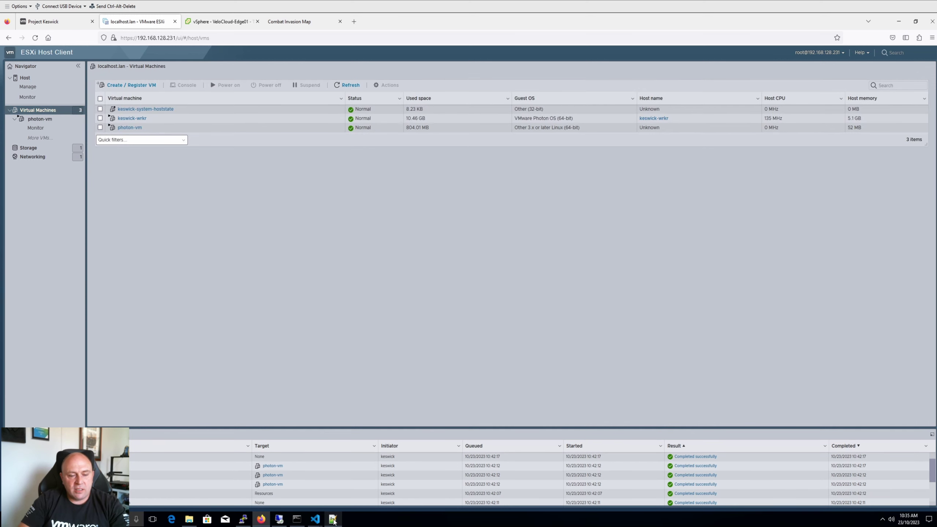
Step: Delete photonvm.yaml from the vms folder, moving it to the Recycle Bin
click(356, 489)
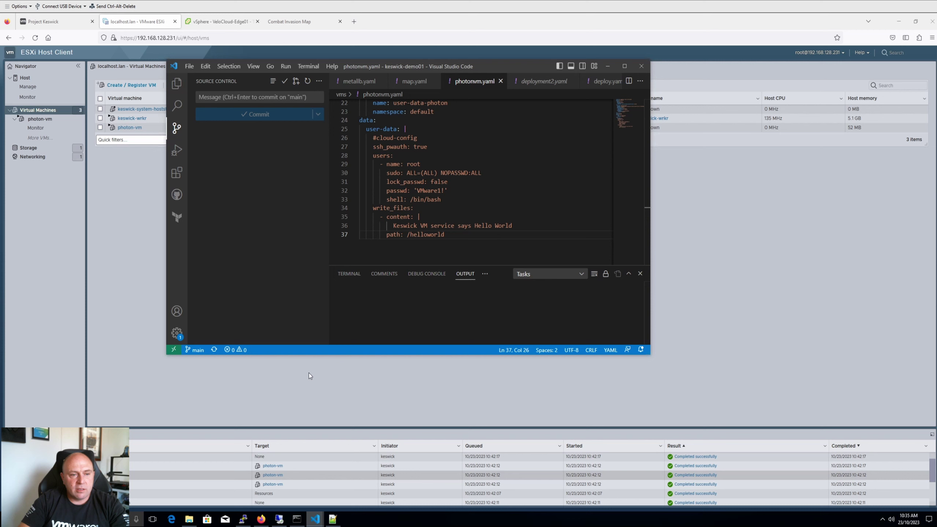
click(176, 88)
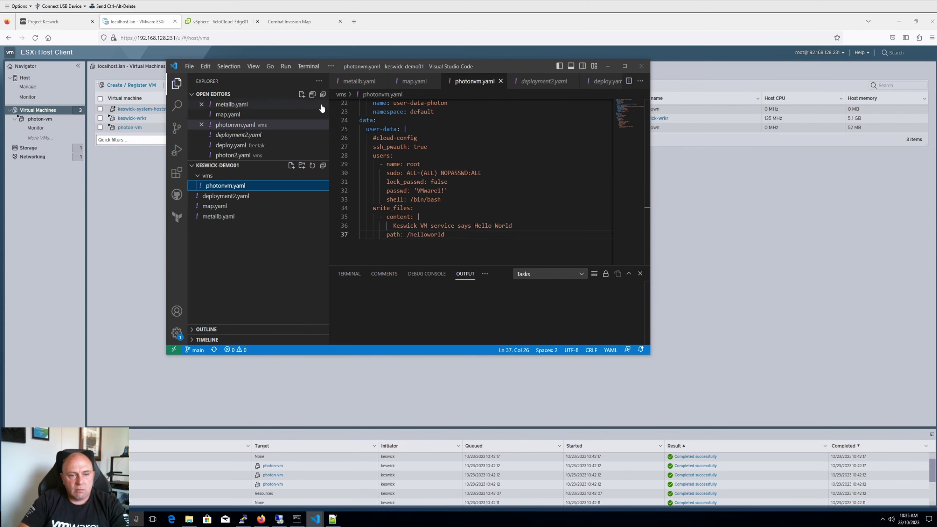
right_click(234, 185)
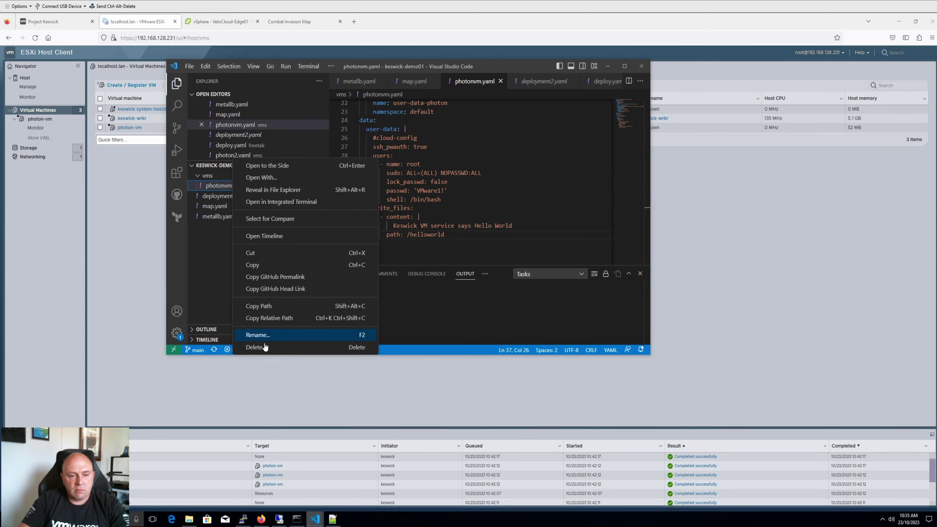
click(254, 347)
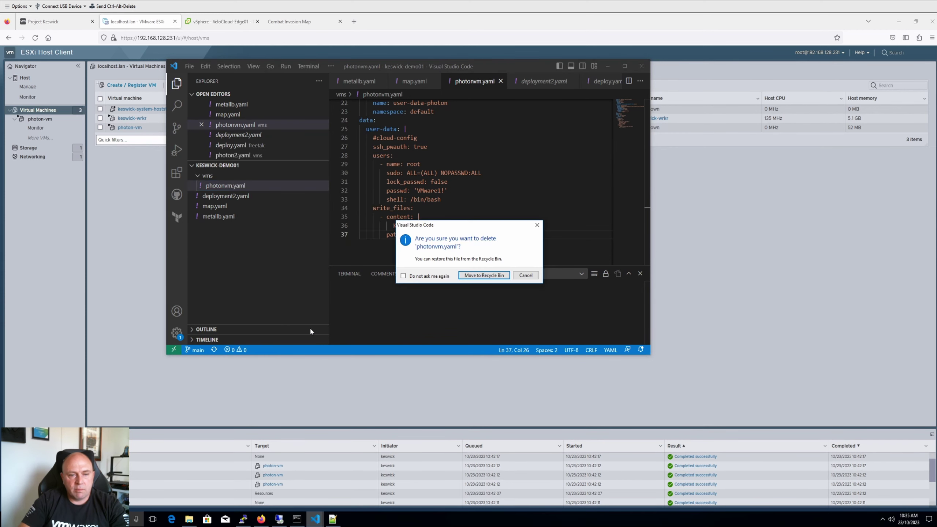
click(484, 276)
Step: Commit the file deletion with the message 'removed'
click(176, 129)
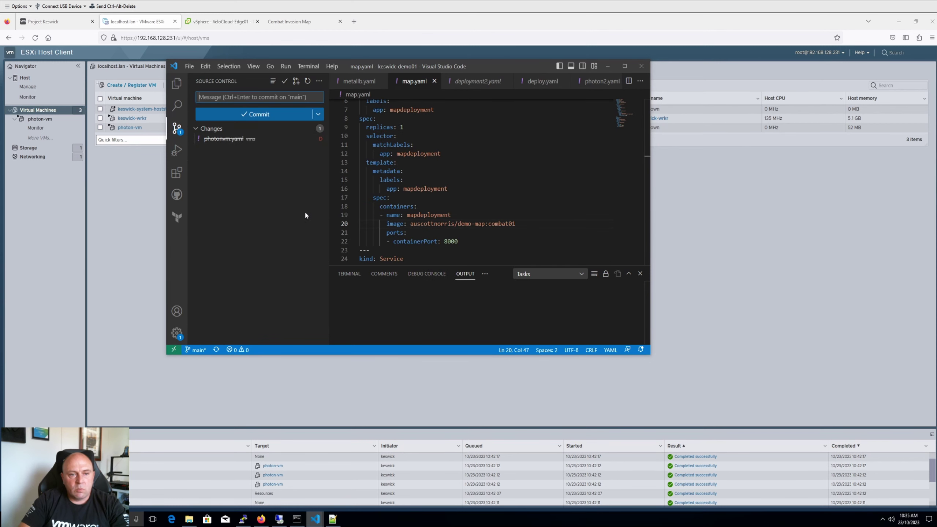
text(re)
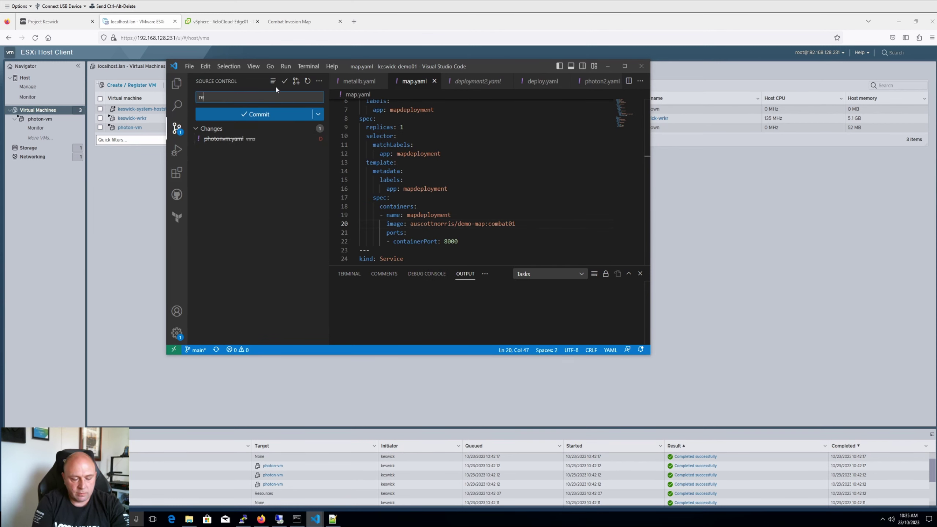
text(moved vm)
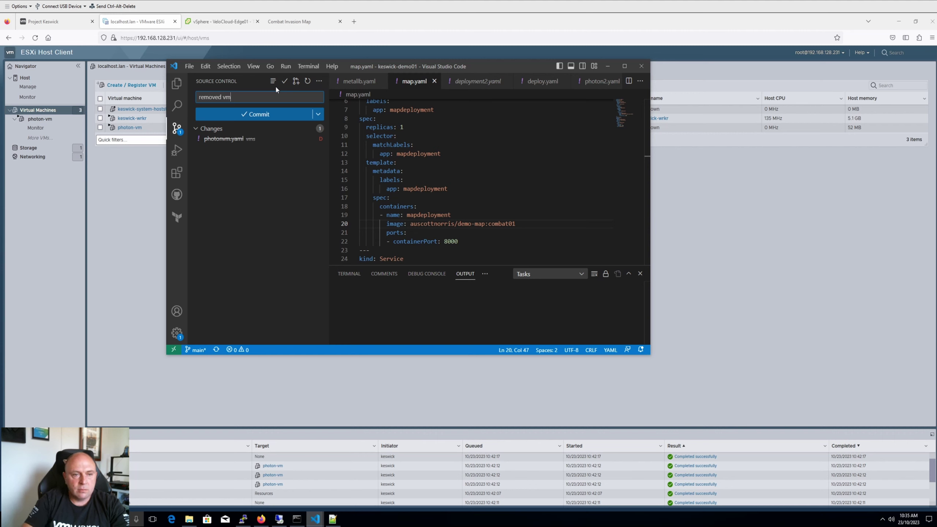
key(ctrl+Return)
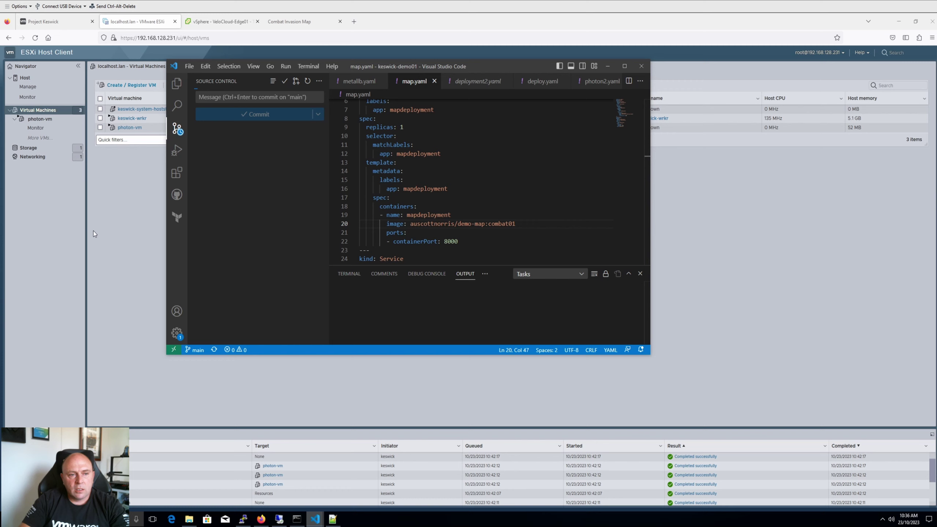
Step: Refresh the ESXi Virtual Machines list repeatedly until photon-vm is gone
click(113, 218)
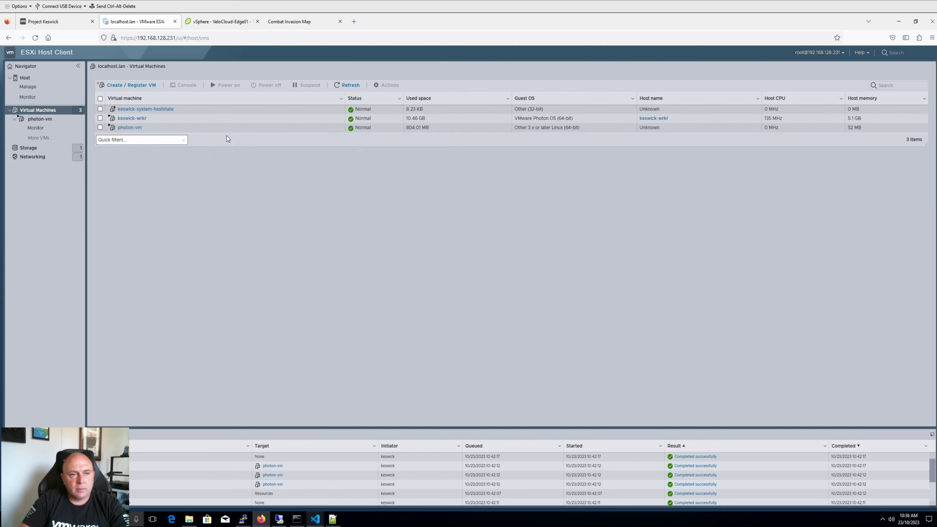
click(350, 86)
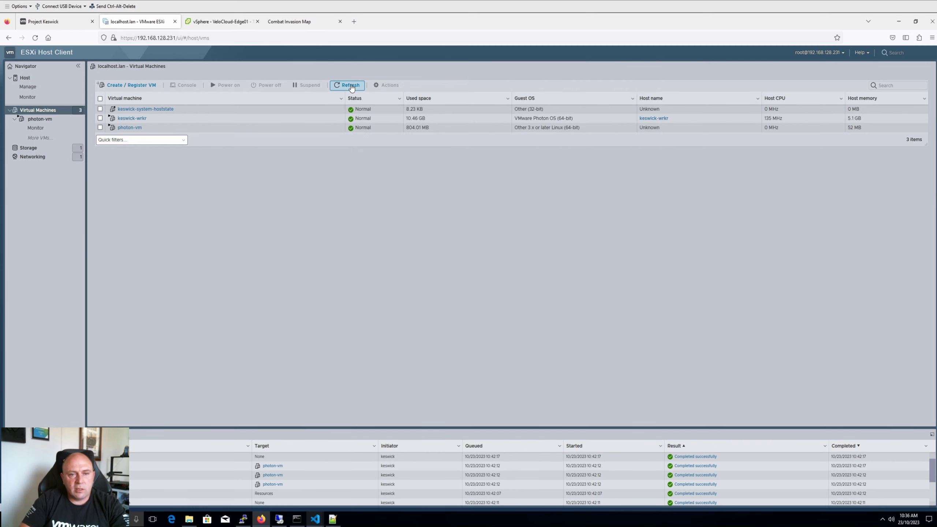
click(351, 86)
click(351, 85)
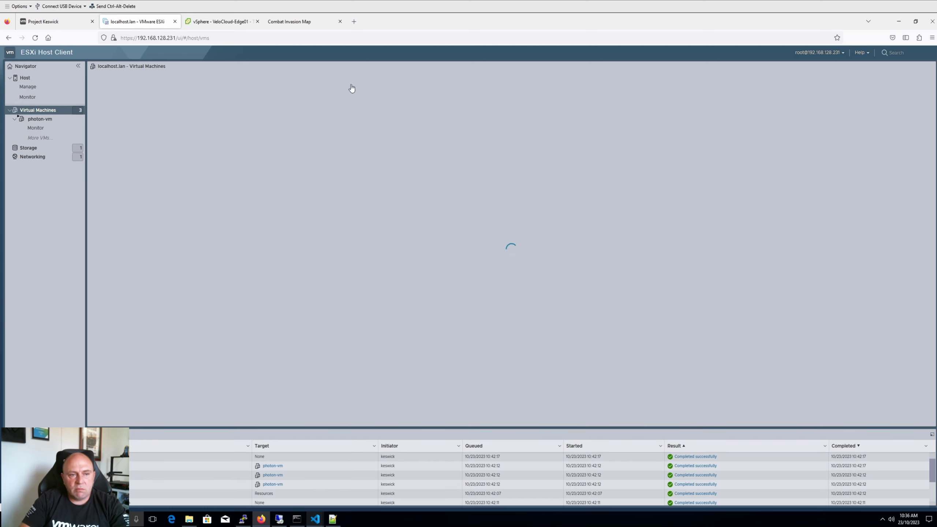
click(351, 85)
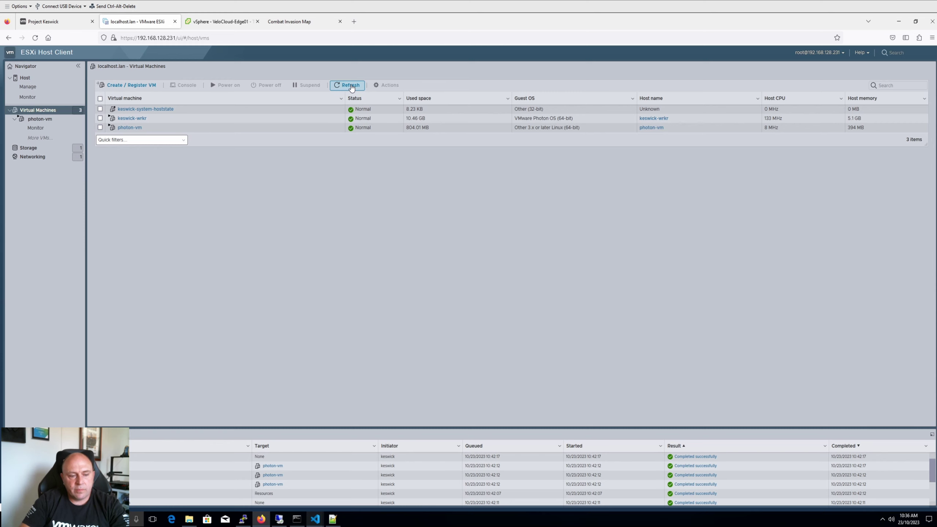
click(351, 86)
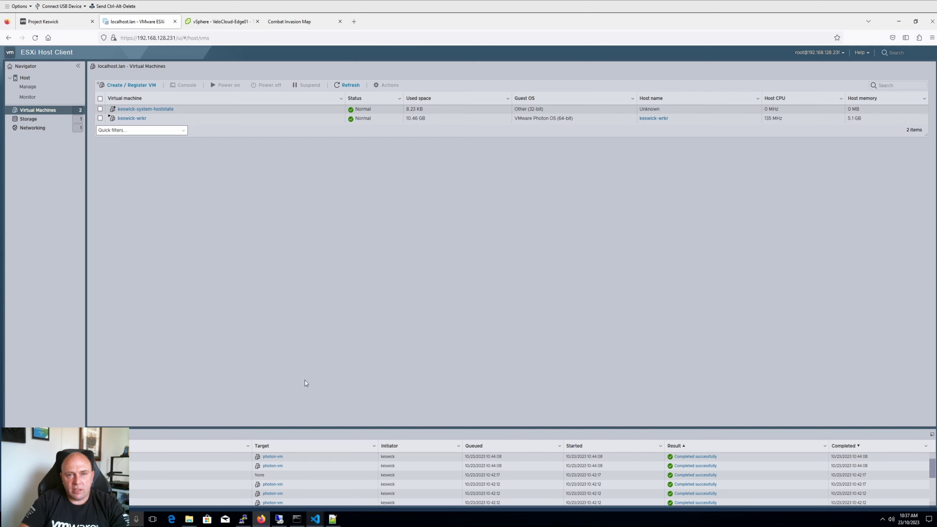
mouse_move(314, 518)
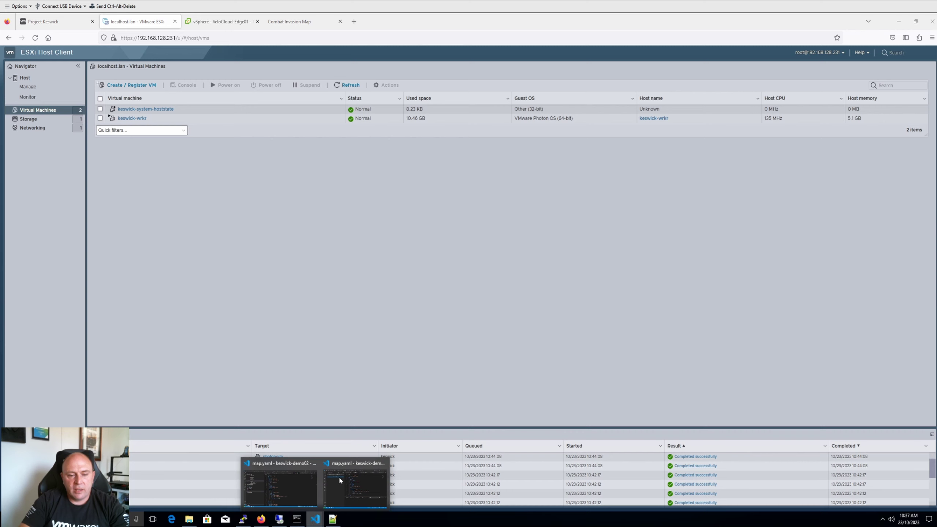
mouse_move(339, 480)
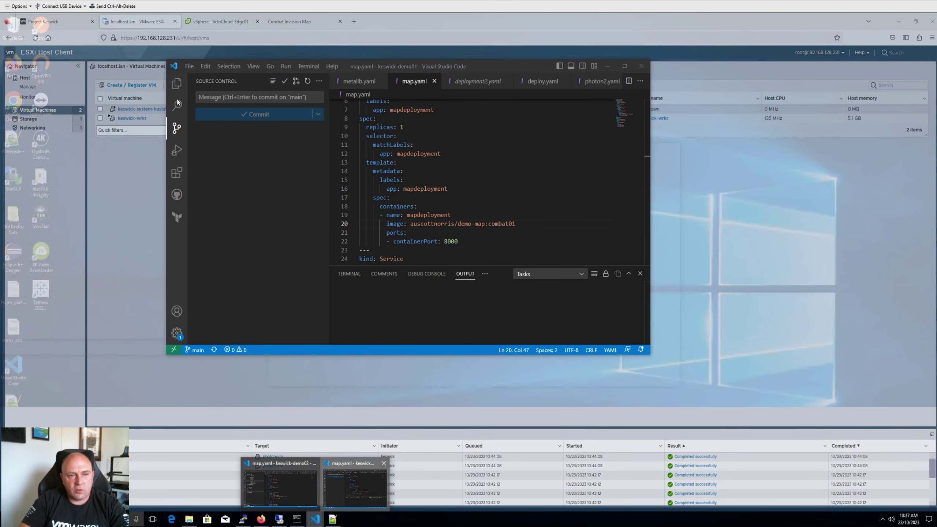
click(177, 83)
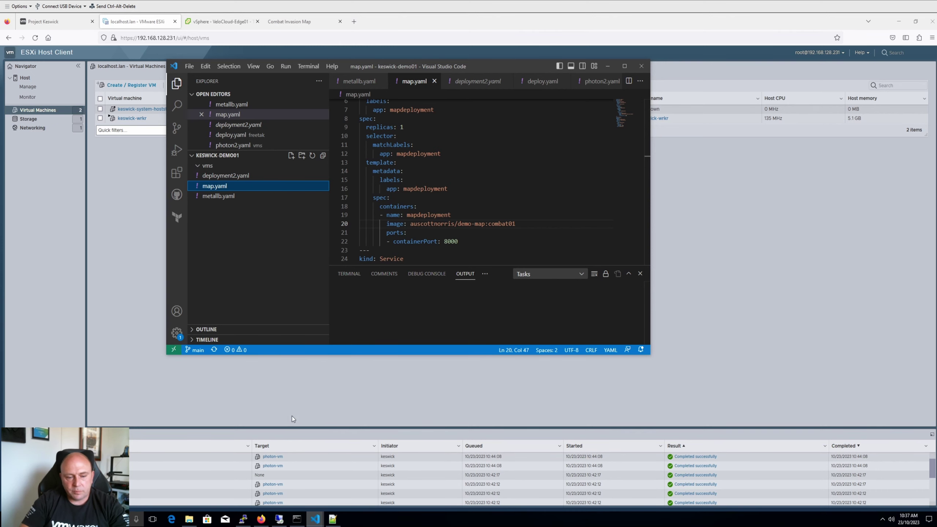
click(407, 422)
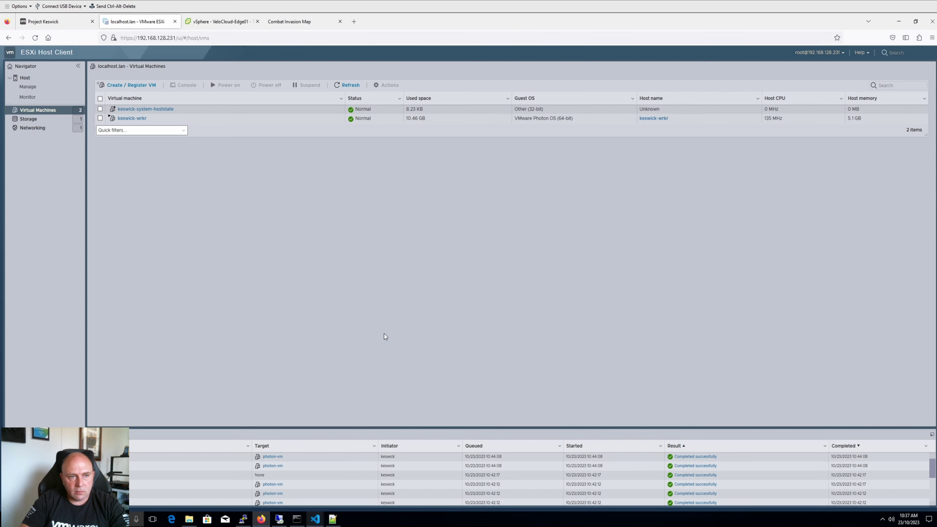
Step: Highlight the NUC8i7HNK host's GitOps status 'Ready' and close the yellow support banner
click(45, 21)
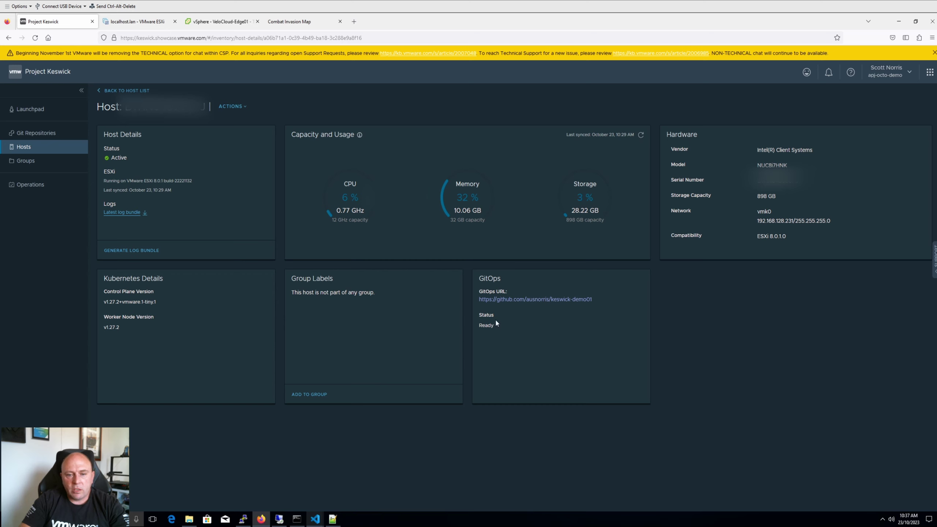
drag(495, 324, 477, 321)
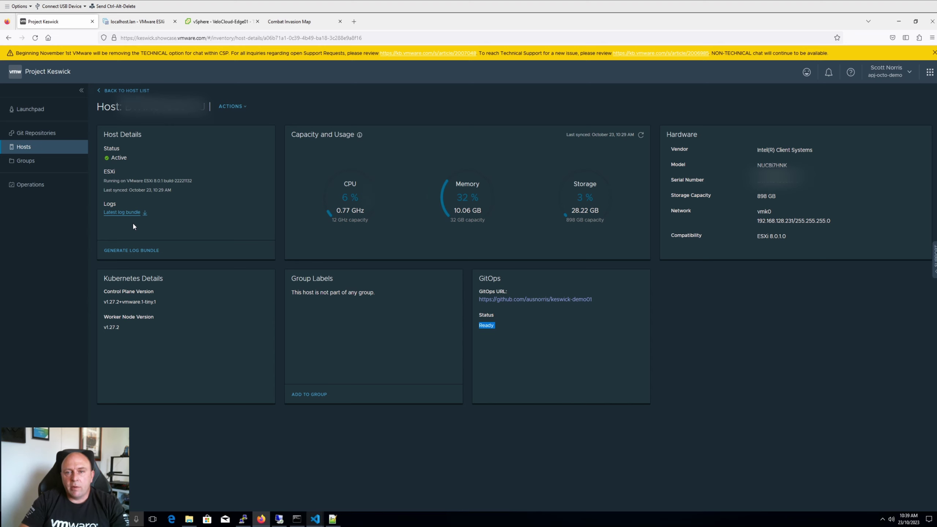
click(934, 53)
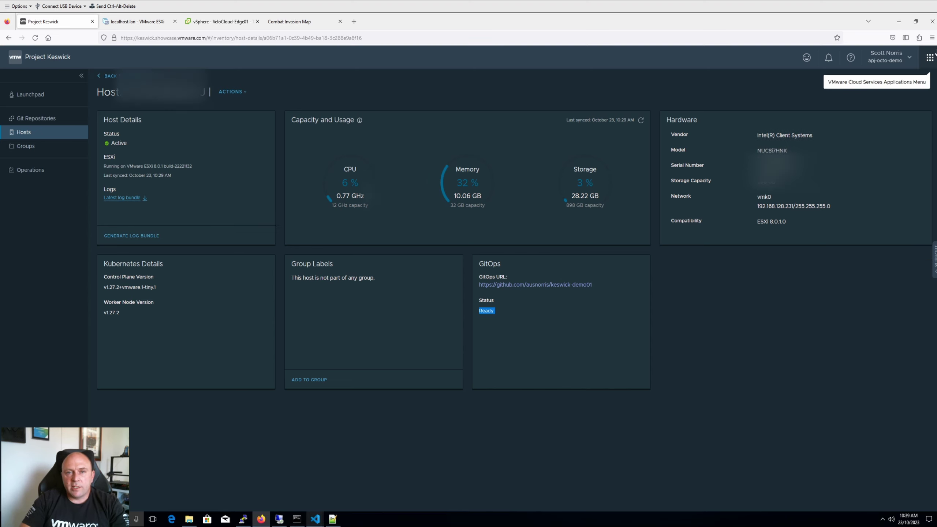